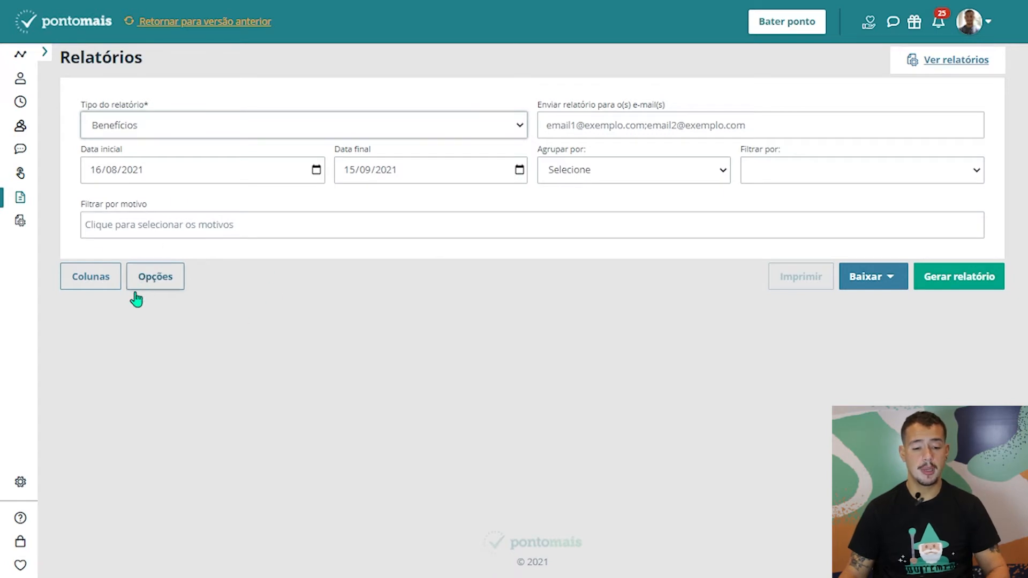
# - Review the column and option settings of the Benefícios report without changing them, and generate the report
pyautogui.click(94, 279)
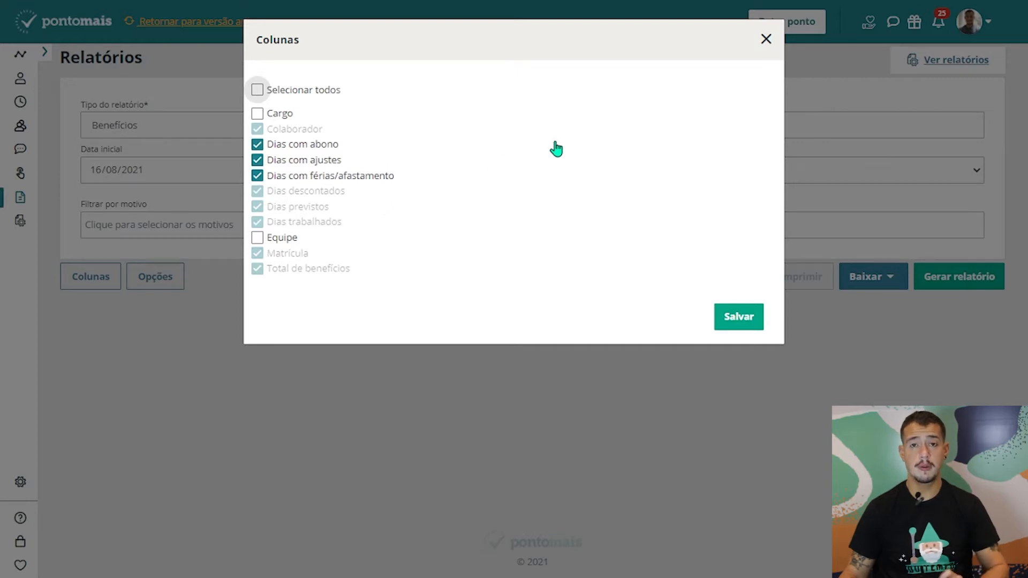
pyautogui.click(766, 39)
pyautogui.click(141, 290)
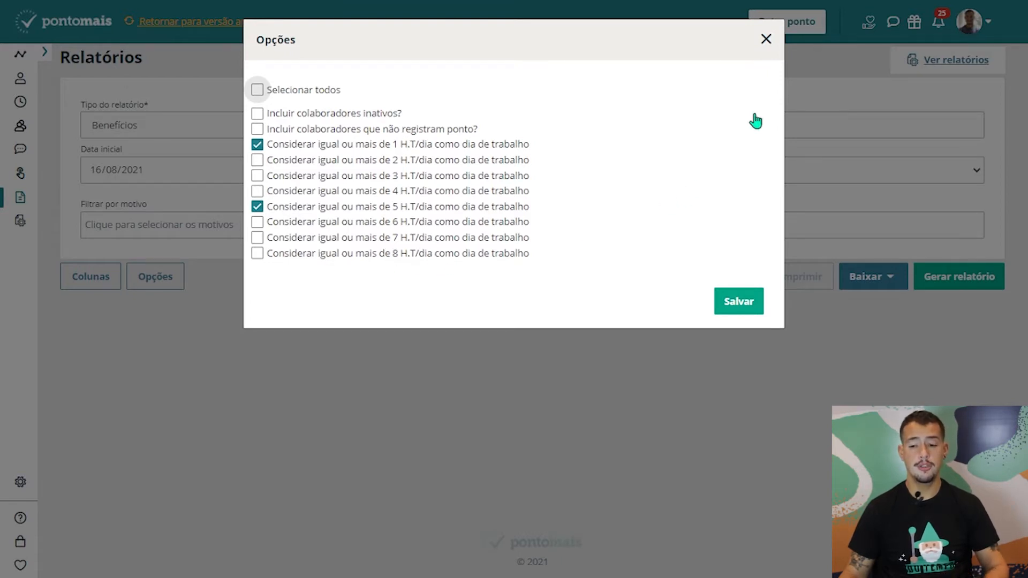
pyautogui.click(766, 39)
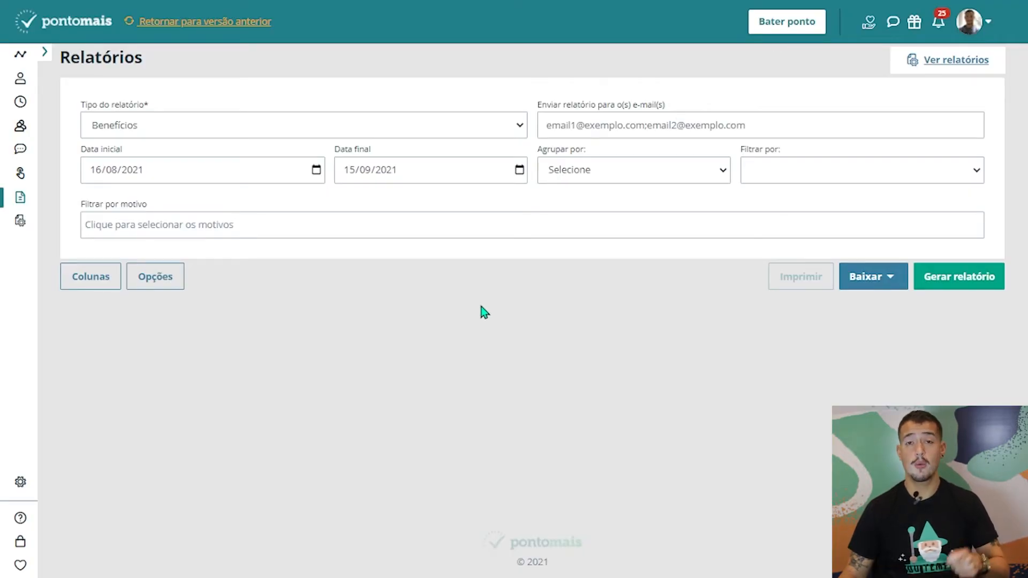
pyautogui.click(971, 278)
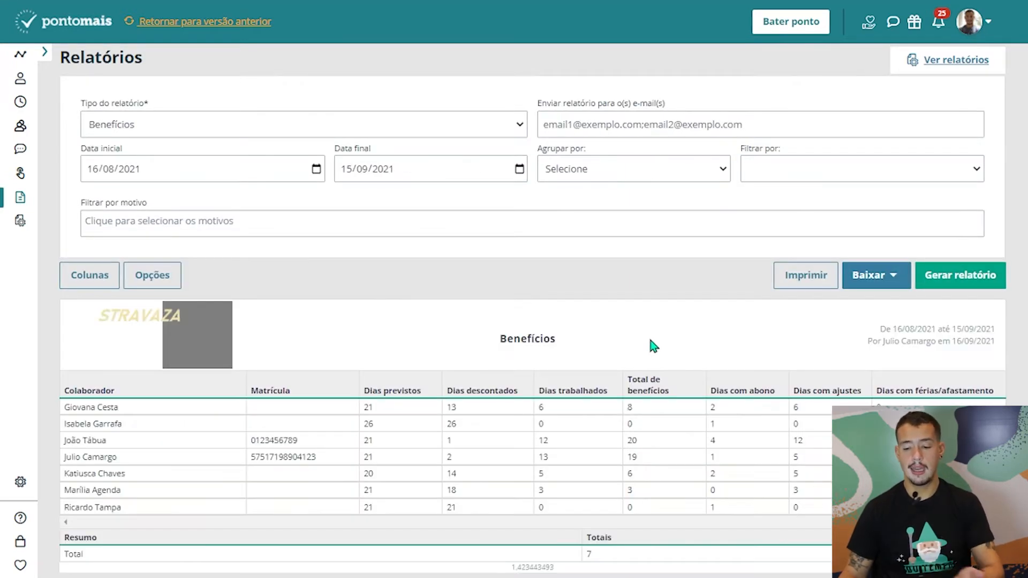
# - Examine the planned, discounted and worked days and the total benefits columns in the Benefícios report
pyautogui.scroll(-2, 633, 330)
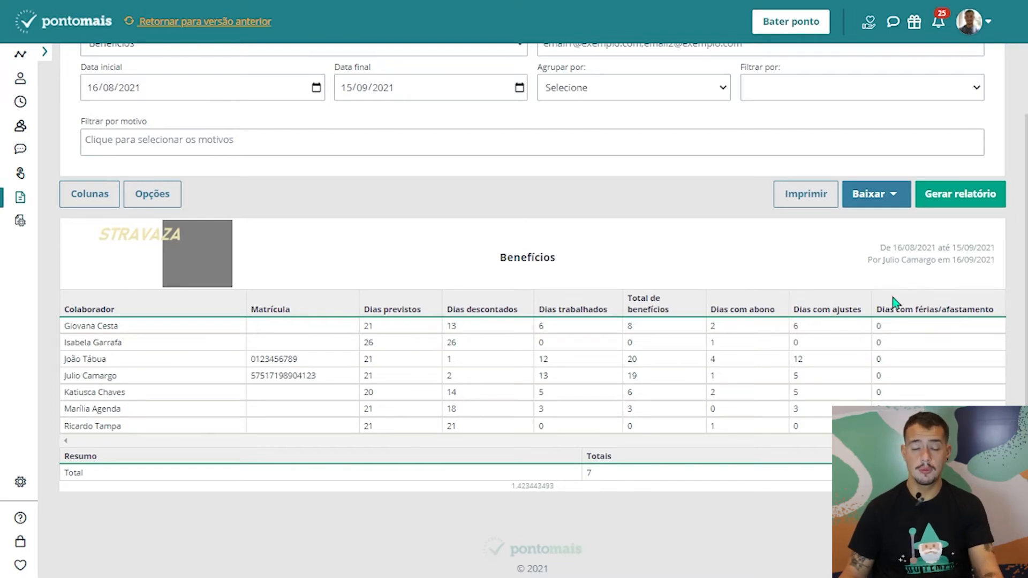
pyautogui.moveTo(365, 309); pyautogui.dragTo(425, 321)
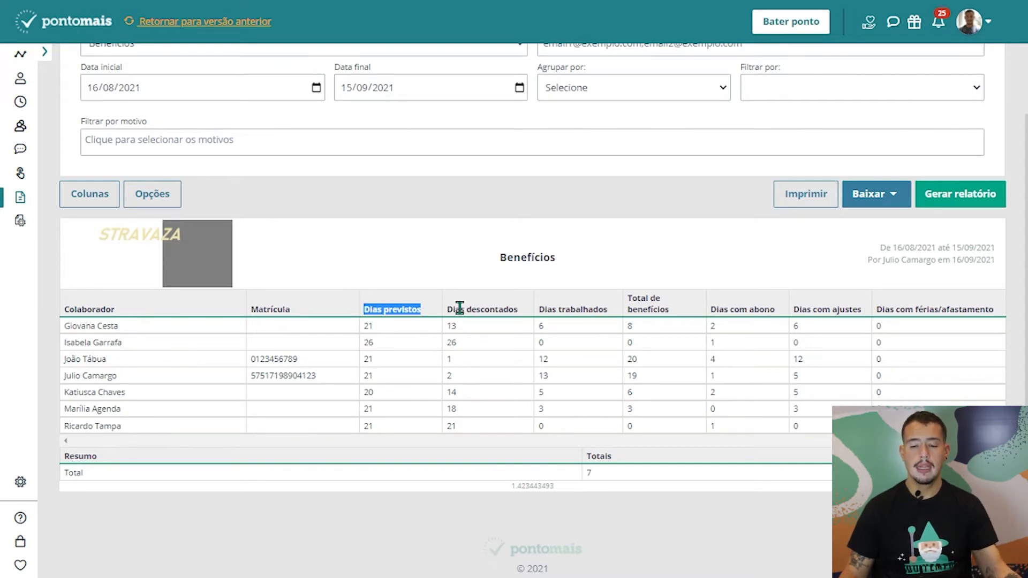
pyautogui.moveTo(459, 310); pyautogui.dragTo(517, 311)
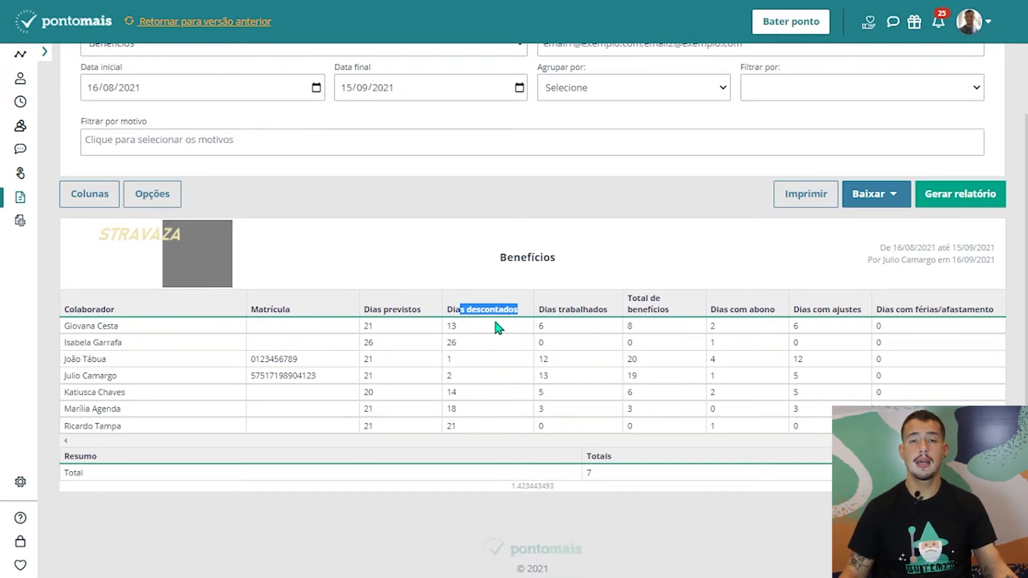
pyautogui.moveTo(546, 308); pyautogui.dragTo(658, 308)
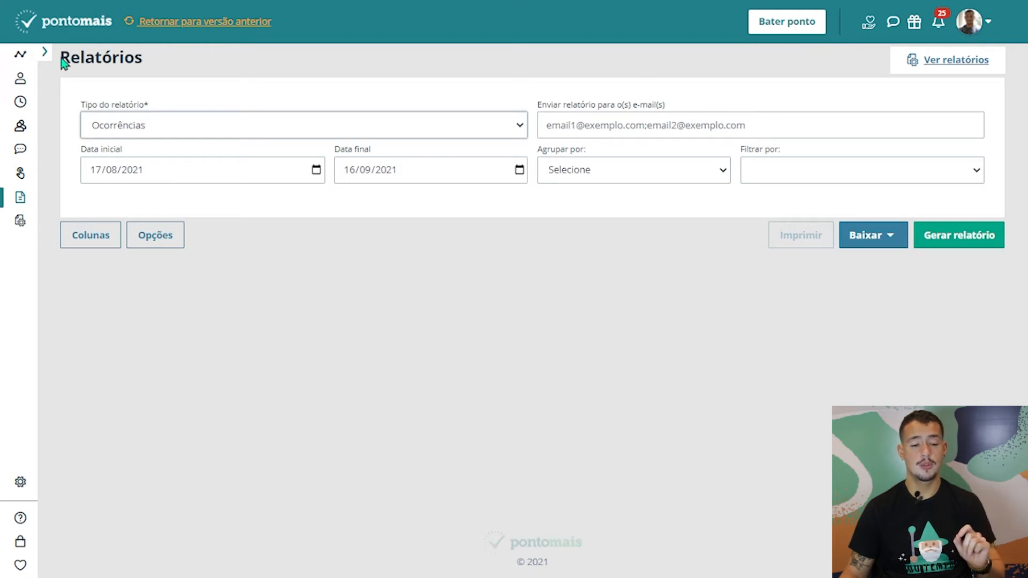
pyautogui.click(44, 52)
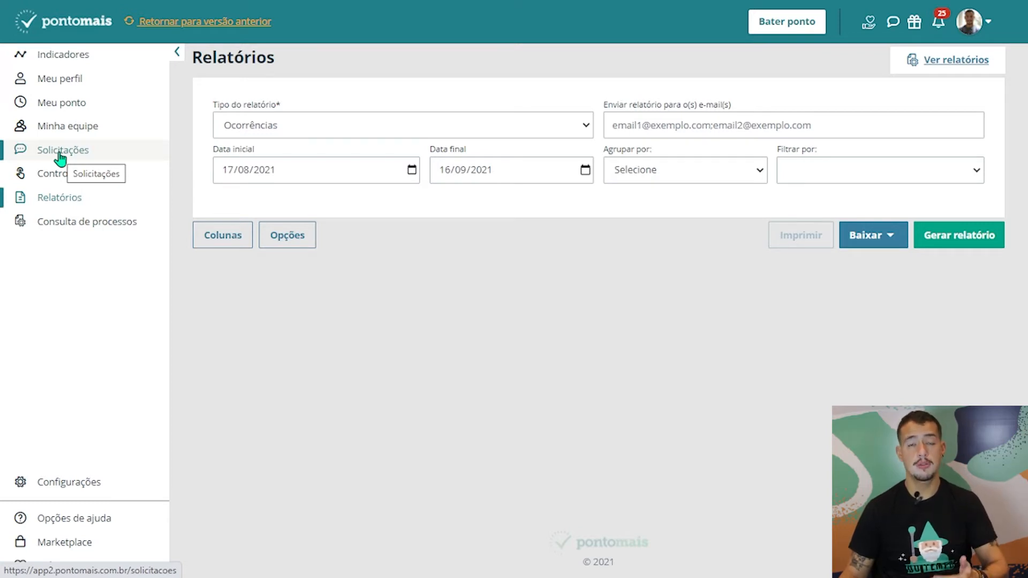
pyautogui.click(177, 51)
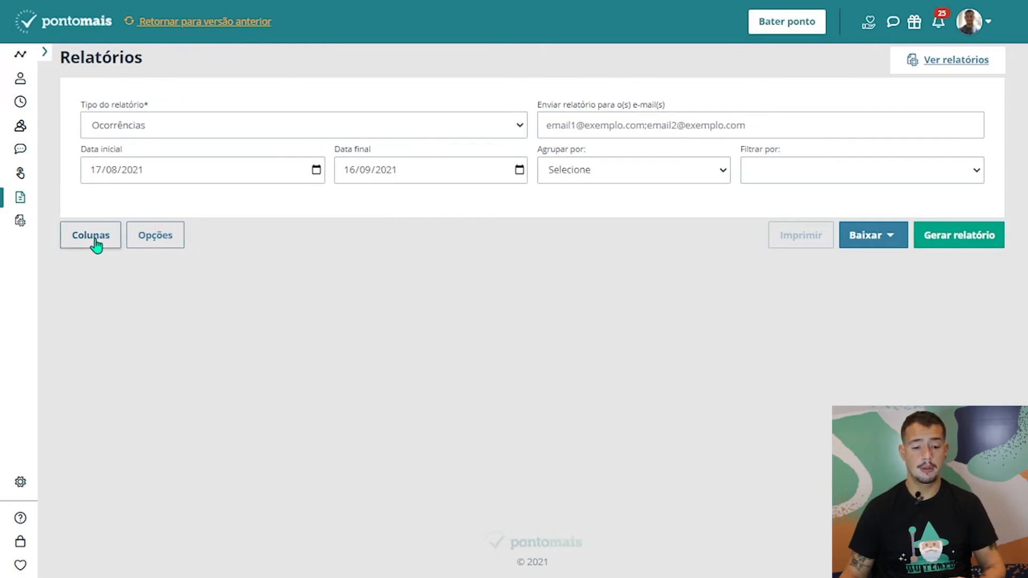
# - Review the column and option settings of the Ocorrências report without changing them, and generate the report
pyautogui.click(95, 239)
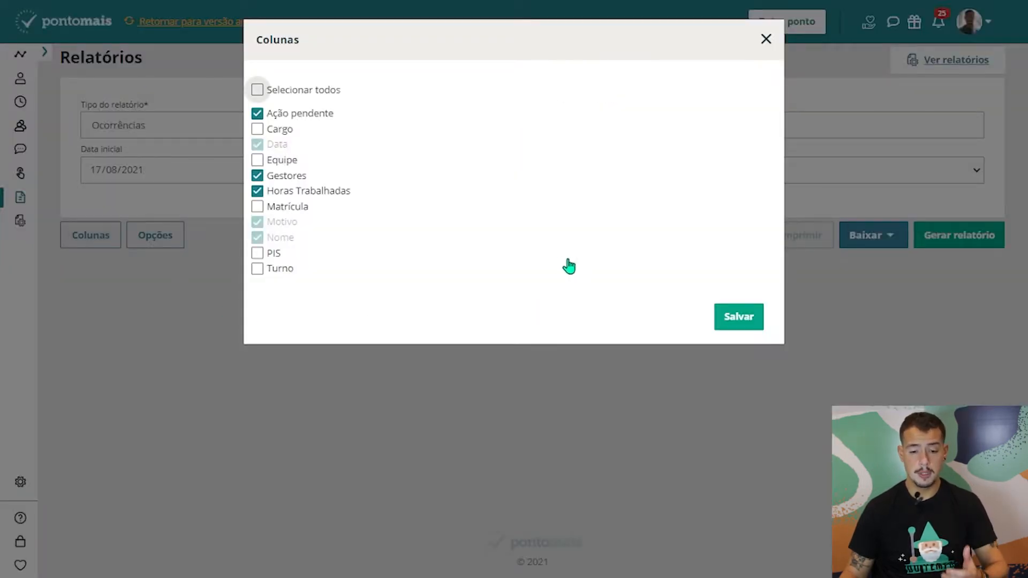
pyautogui.click(767, 39)
pyautogui.click(157, 236)
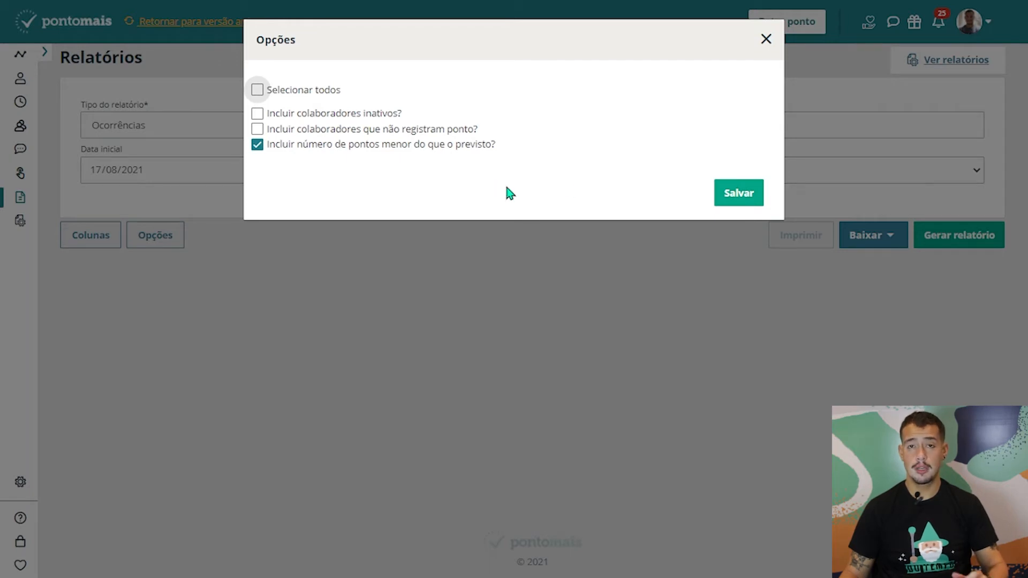
pyautogui.click(764, 42)
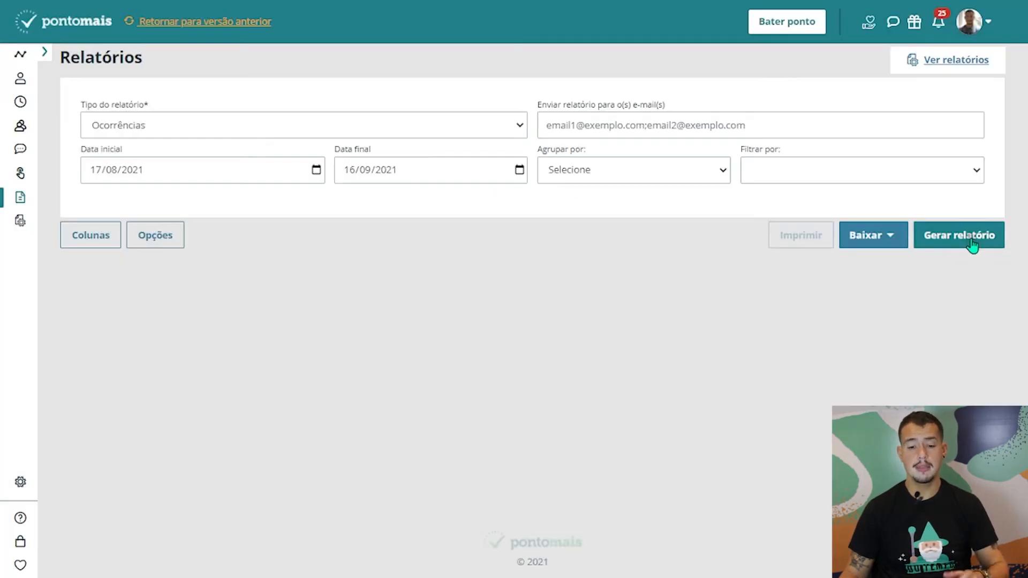
pyautogui.click(971, 240)
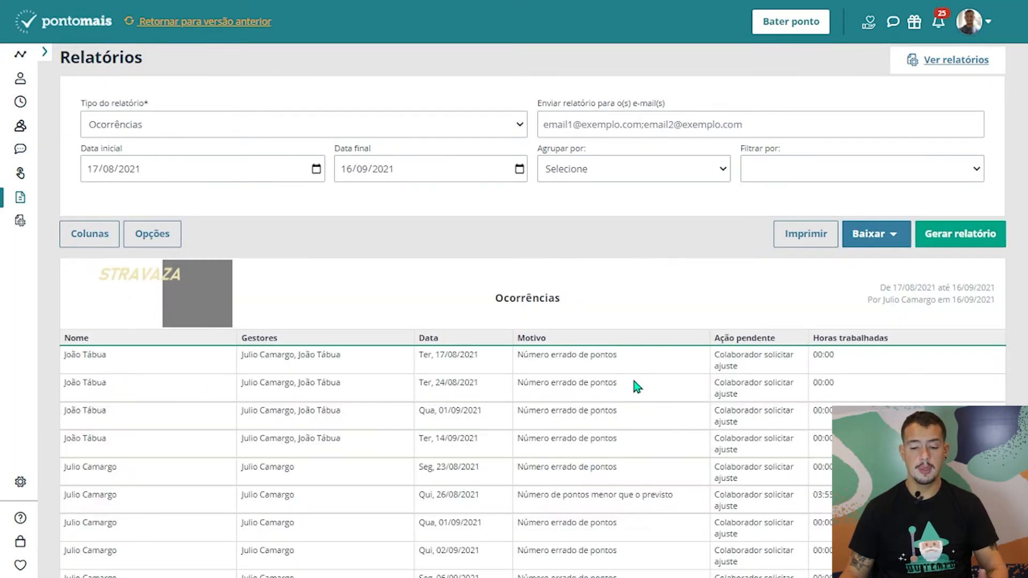
# - Examine the reasons, pending actions and worked hours listed for each employee in the Ocorrências report
pyautogui.scroll(-2, 636, 399)
pyautogui.moveTo(547, 259); pyautogui.dragTo(615, 243)
pyautogui.scroll(-4, 608, 333)
pyautogui.scroll(2, 605, 357)
pyautogui.click(605, 253)
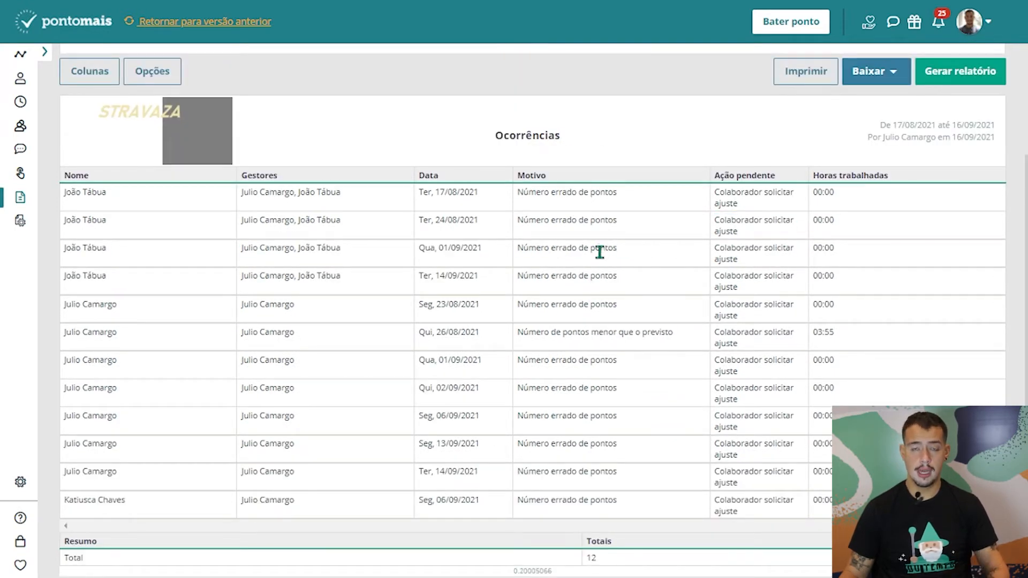
pyautogui.moveTo(522, 335); pyautogui.dragTo(645, 343)
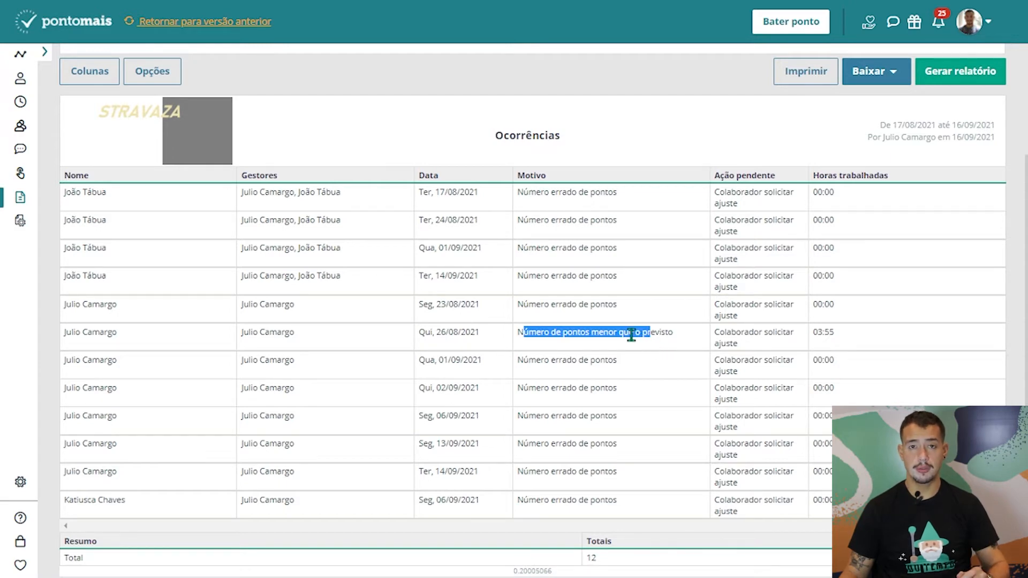
pyautogui.moveTo(718, 187); pyautogui.dragTo(746, 176)
pyautogui.click(744, 174)
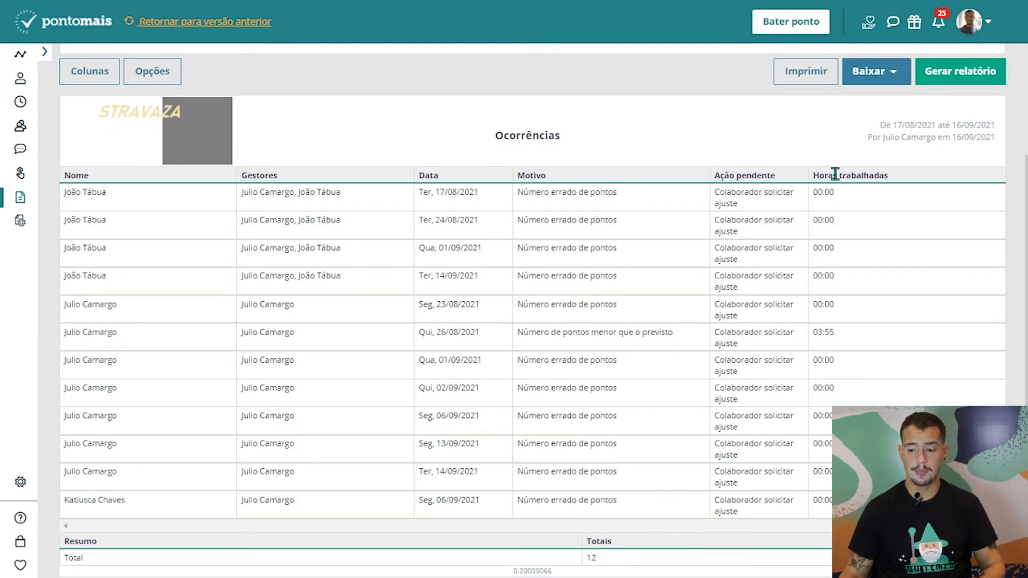
pyautogui.moveTo(832, 175); pyautogui.dragTo(878, 176)
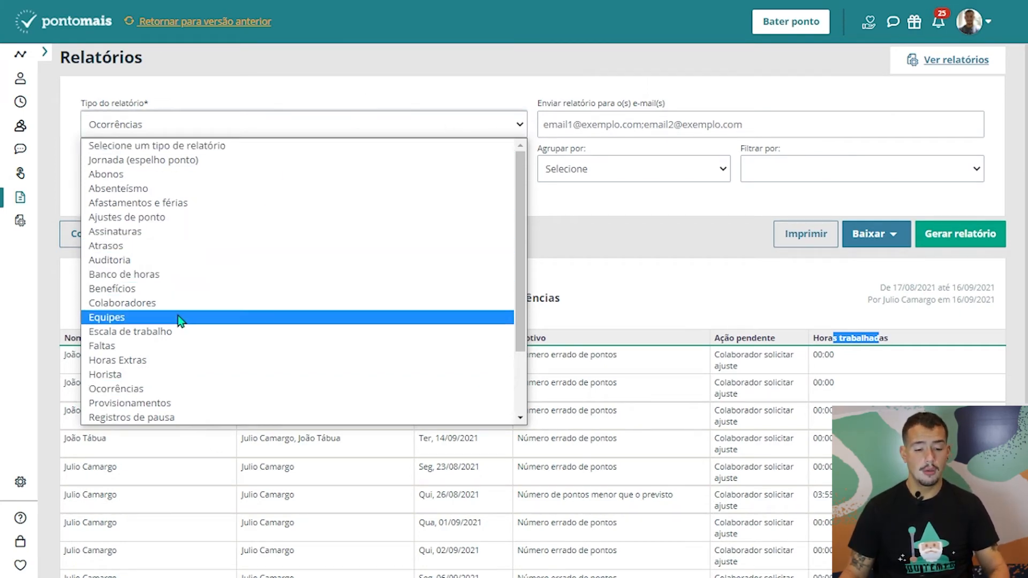
# - Switch the report type to Atrasos and generate the report after reviewing its available columns
pyautogui.click(131, 245)
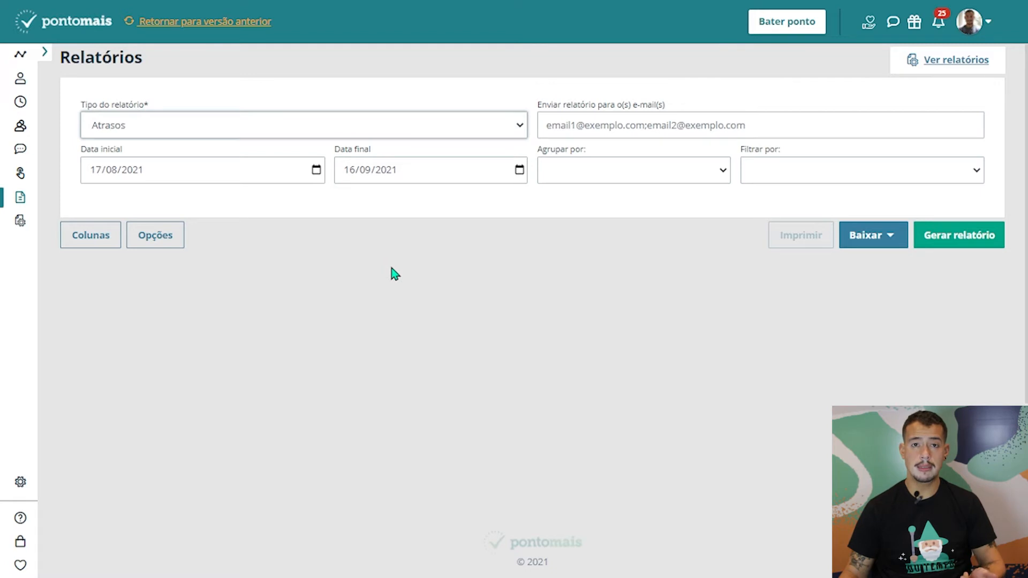
pyautogui.click(91, 236)
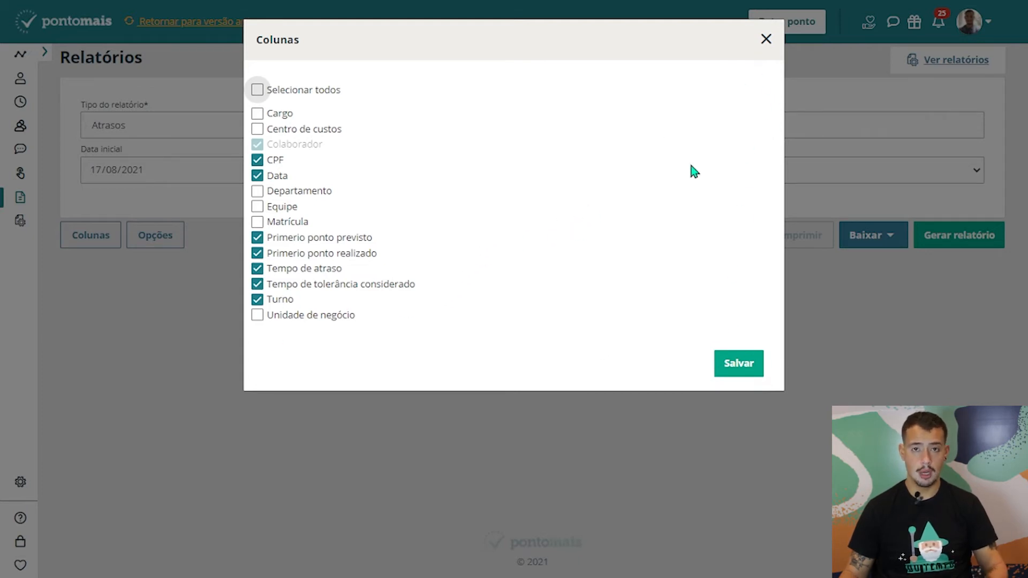
pyautogui.click(764, 40)
pyautogui.click(942, 251)
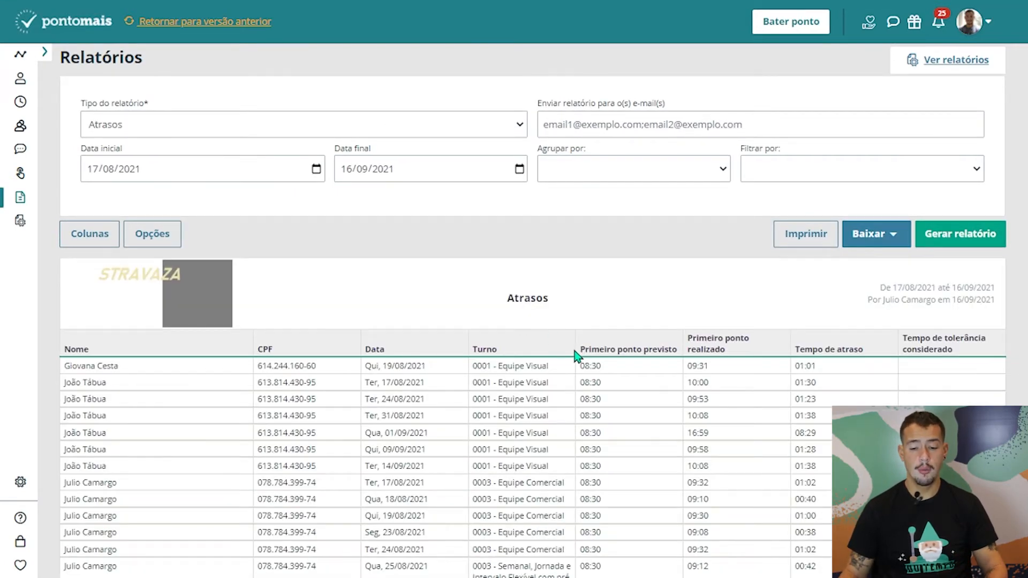
# - Examine the Atrasos report, comparing planned and actual first punches, delay time, considered tolerance and shift
pyautogui.scroll(-2, 573, 356)
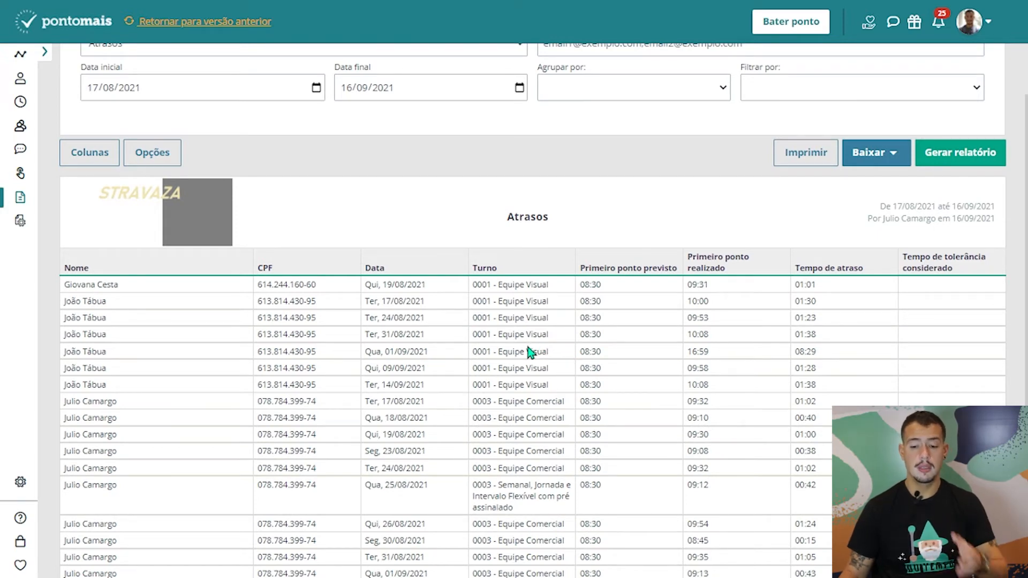
pyautogui.scroll(-3, 624, 289)
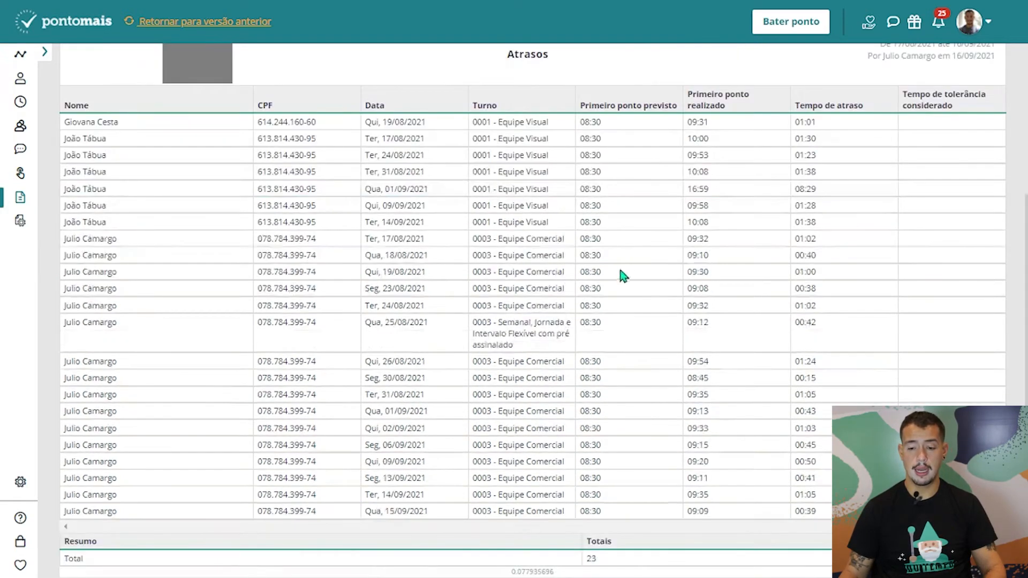
pyautogui.scroll(2, 624, 276)
pyautogui.moveTo(584, 187); pyautogui.dragTo(733, 191)
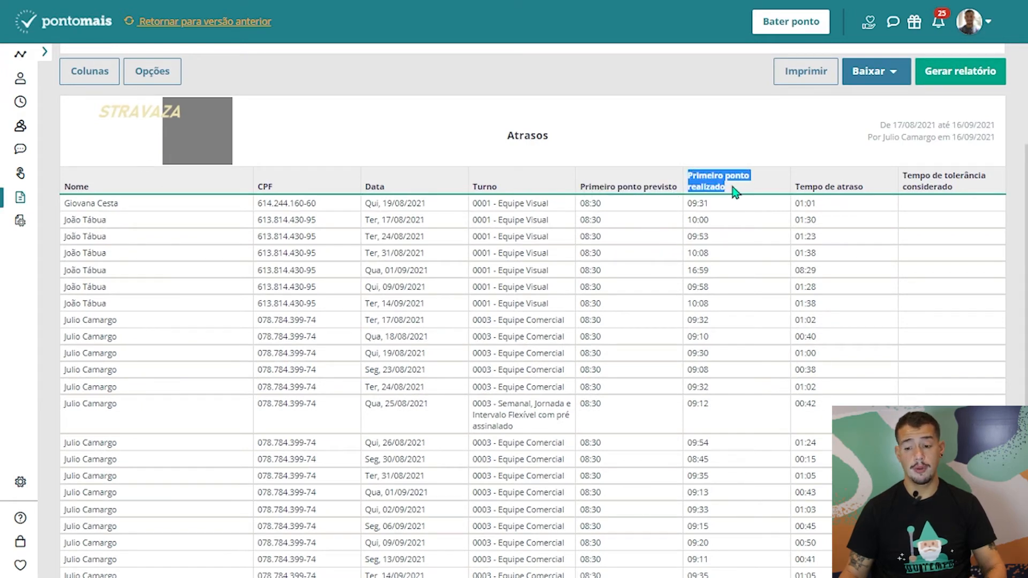
pyautogui.moveTo(805, 187); pyautogui.dragTo(855, 189)
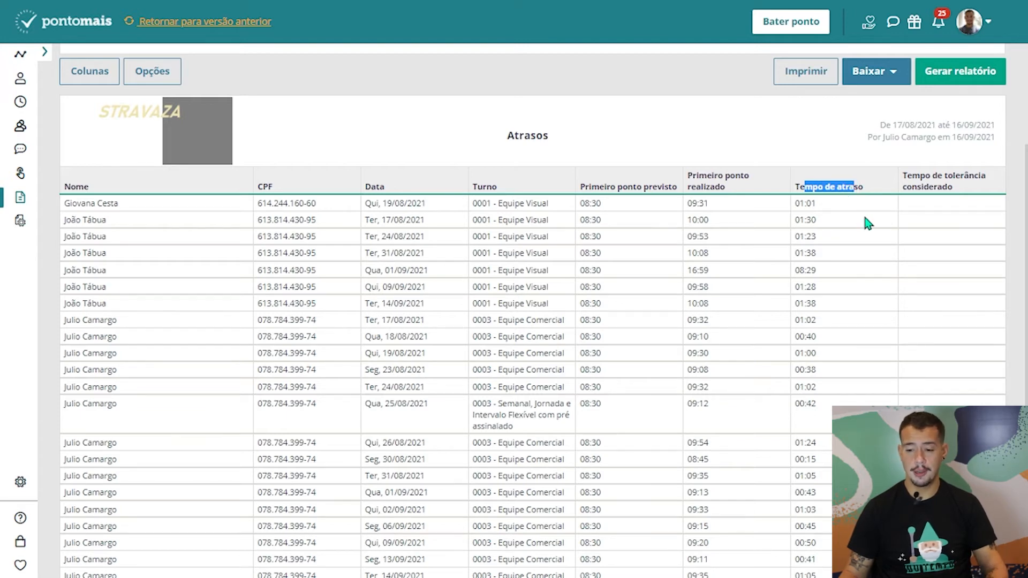
pyautogui.moveTo(906, 177); pyautogui.dragTo(946, 187)
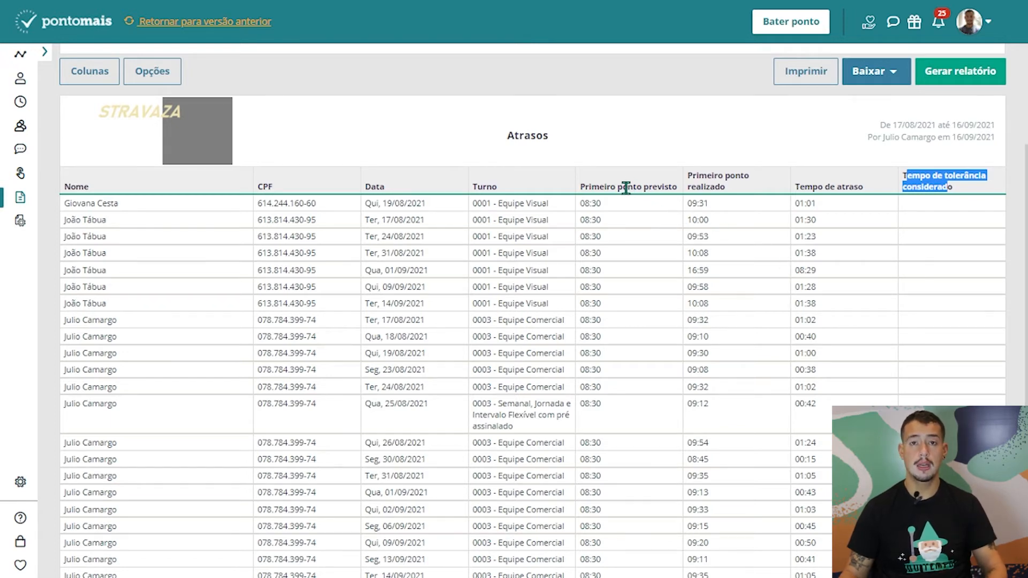
pyautogui.click(540, 185)
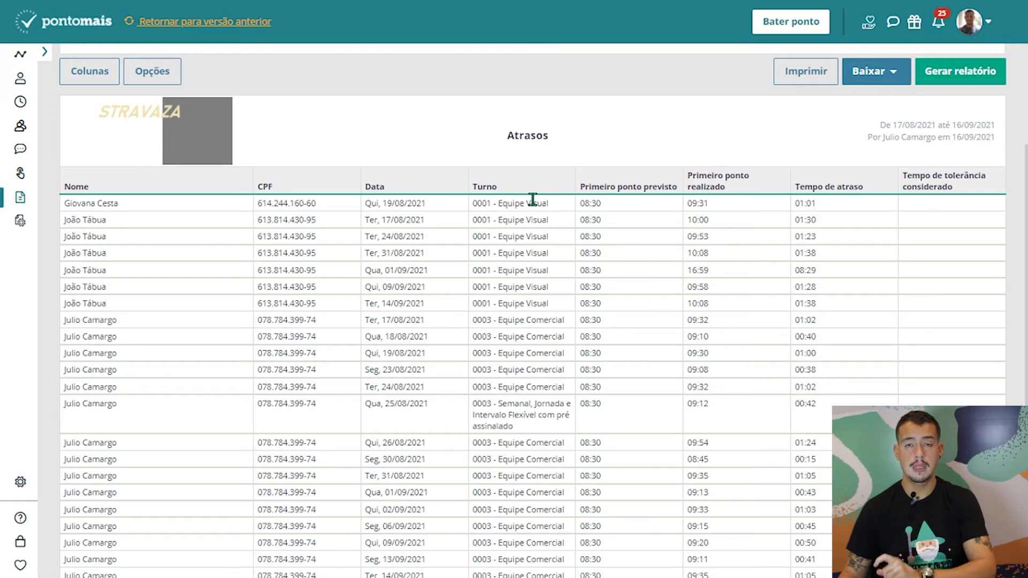
pyautogui.scroll(3, 501, 245)
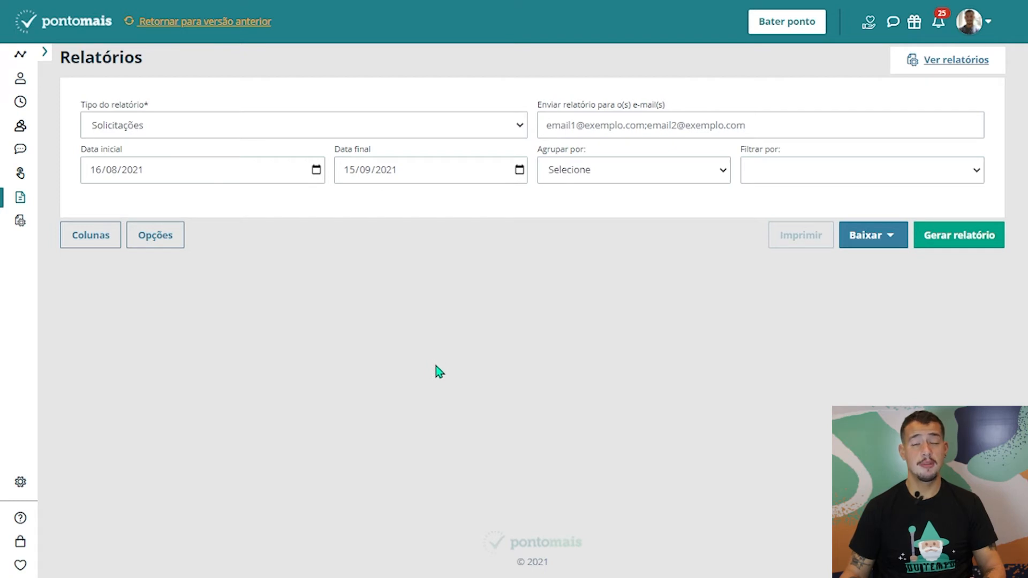
pyautogui.click(122, 130)
pyautogui.scroll(1, 122, 401)
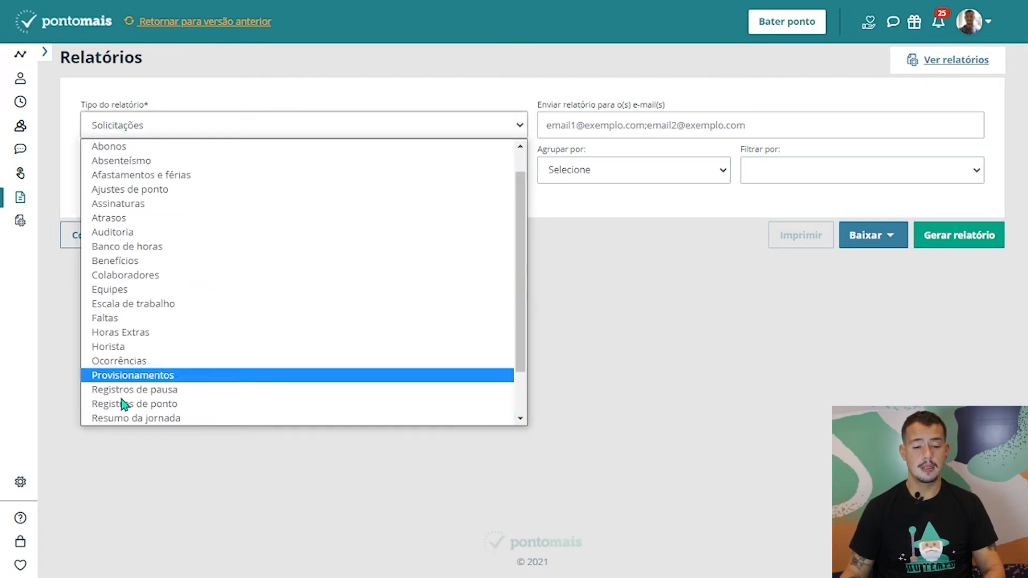
pyautogui.click(67, 307)
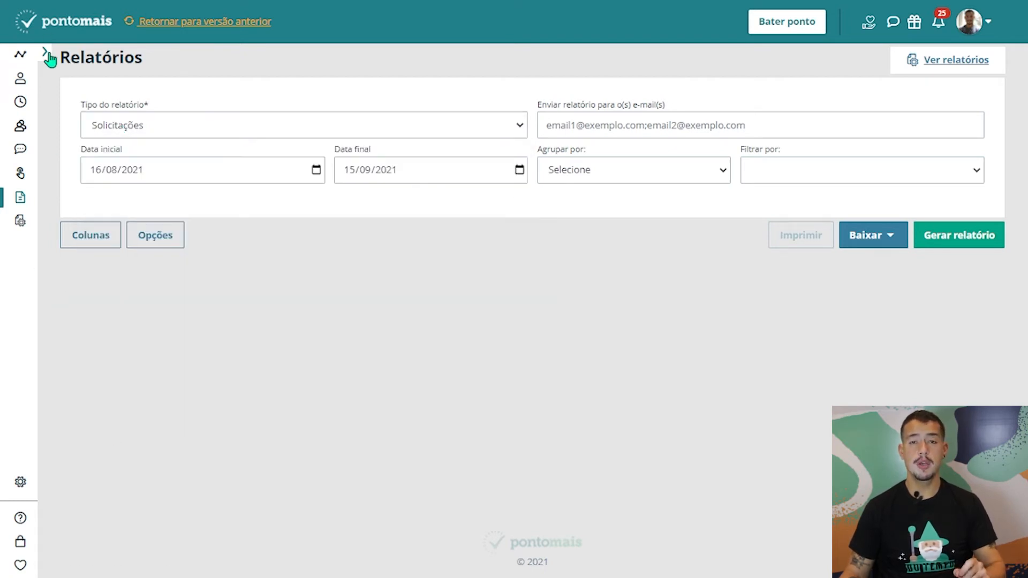
pyautogui.click(48, 54)
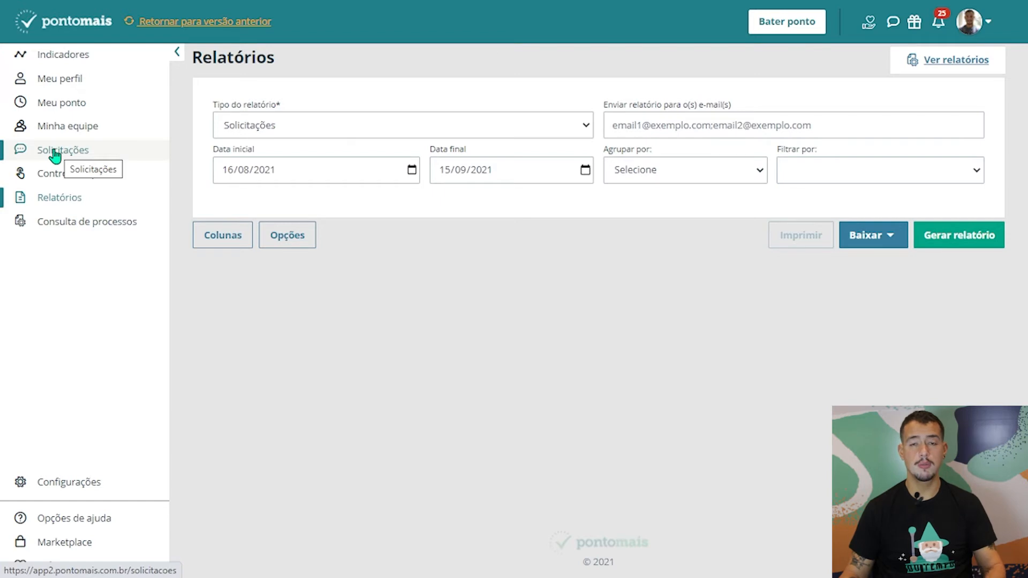
pyautogui.click(176, 52)
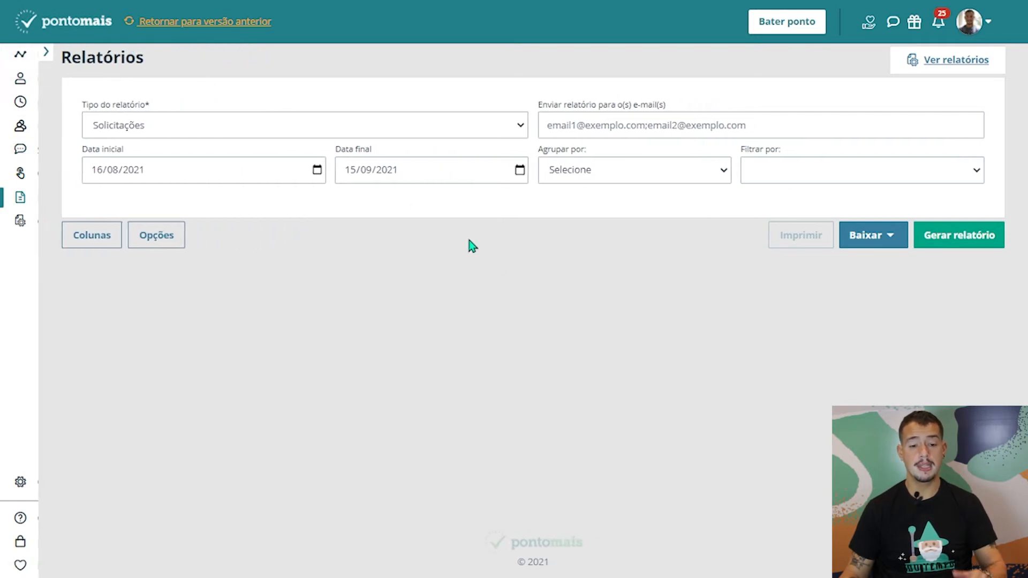
# - Review the selected columns of the Solicitações report without changing them, and generate the report
pyautogui.click(91, 241)
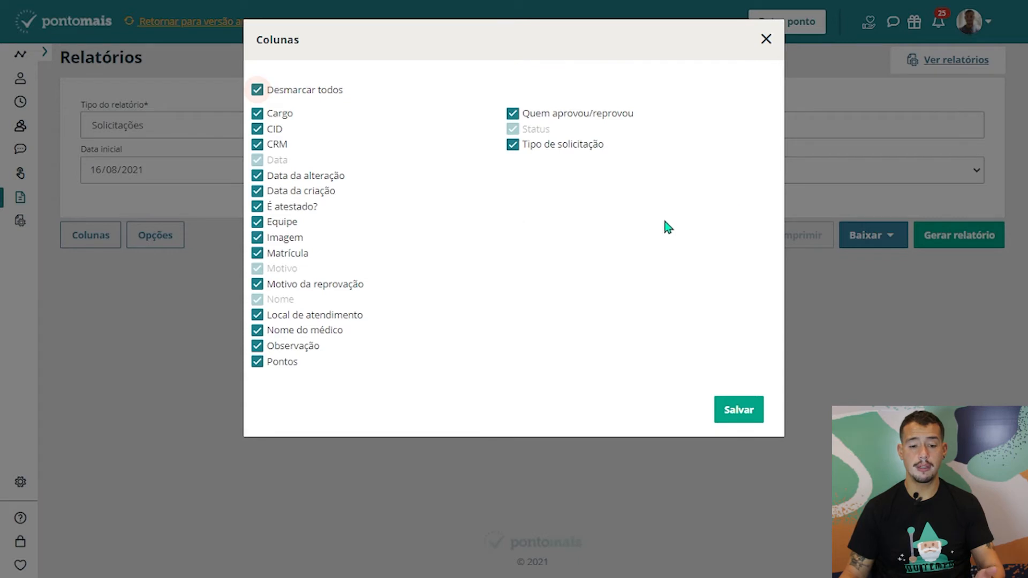
pyautogui.click(767, 40)
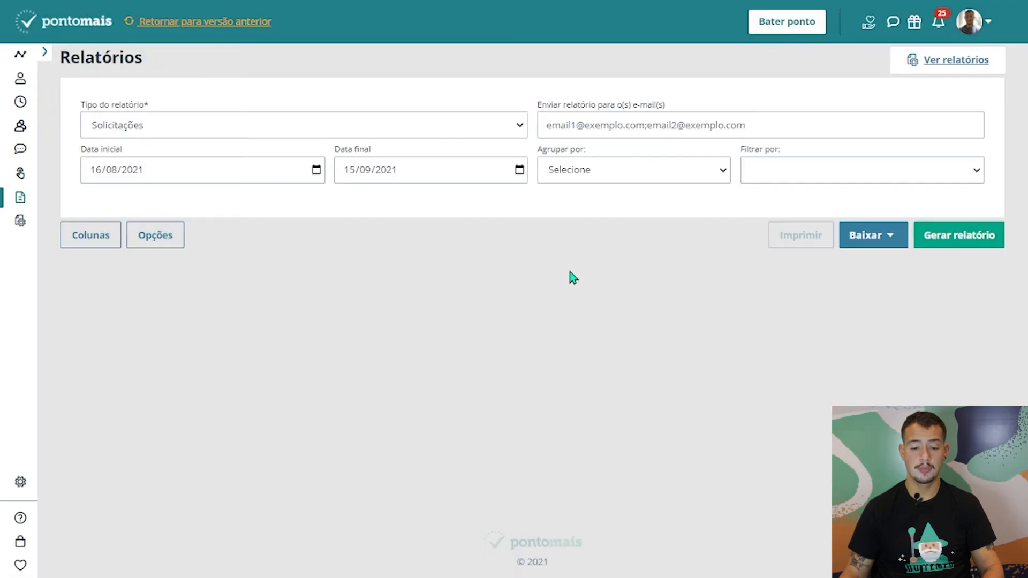
pyautogui.click(986, 239)
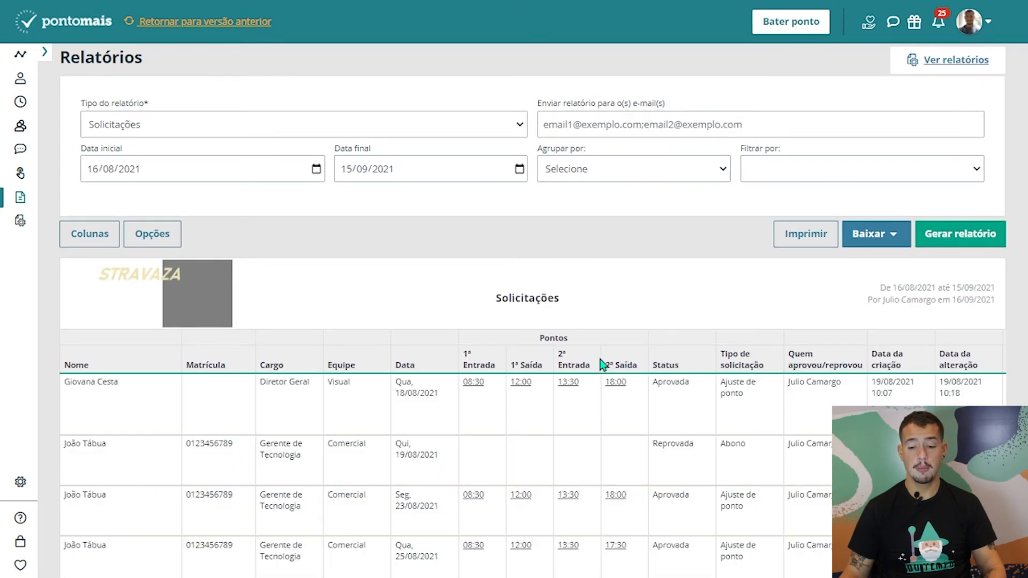
# - Examine the Solicitações report, focusing on the column showing who approved or rejected each request
pyautogui.scroll(-1, 599, 355)
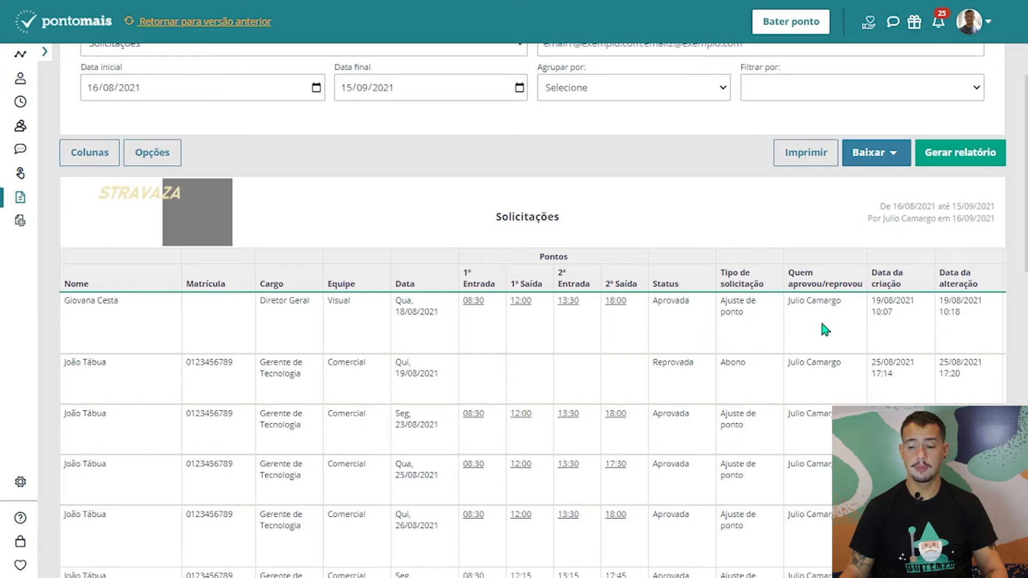
pyautogui.moveTo(796, 272); pyautogui.dragTo(835, 285)
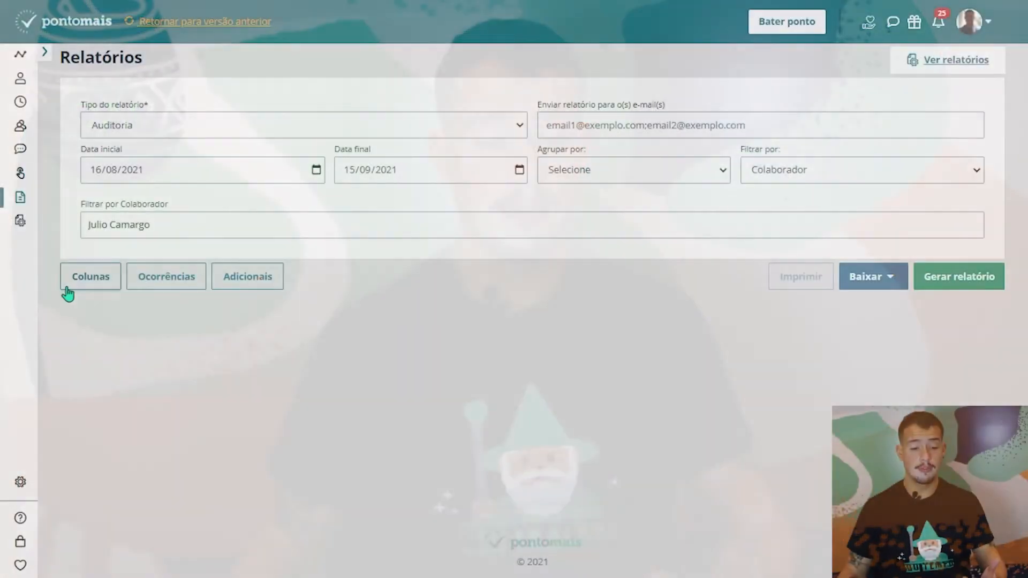
# - Review the columns and occurrence types of the Auditoria report without changing them, and generate the report for the filtered employee
pyautogui.click(65, 289)
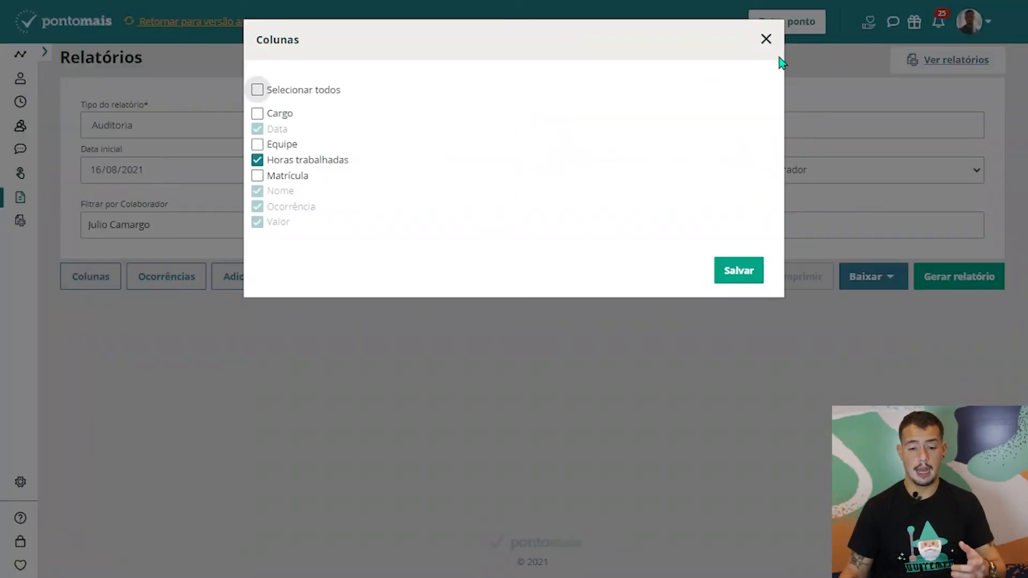
pyautogui.click(771, 43)
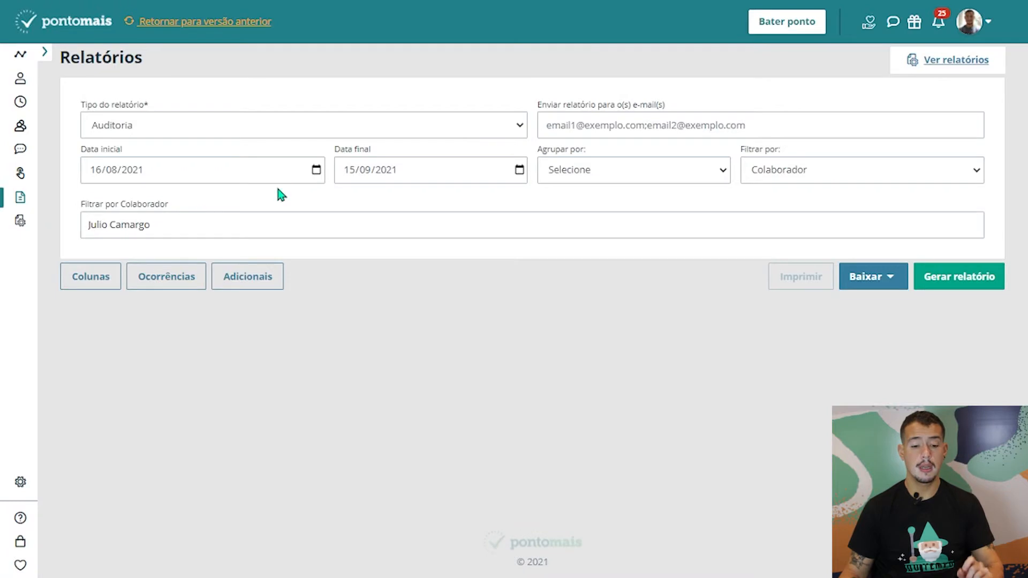
pyautogui.click(153, 284)
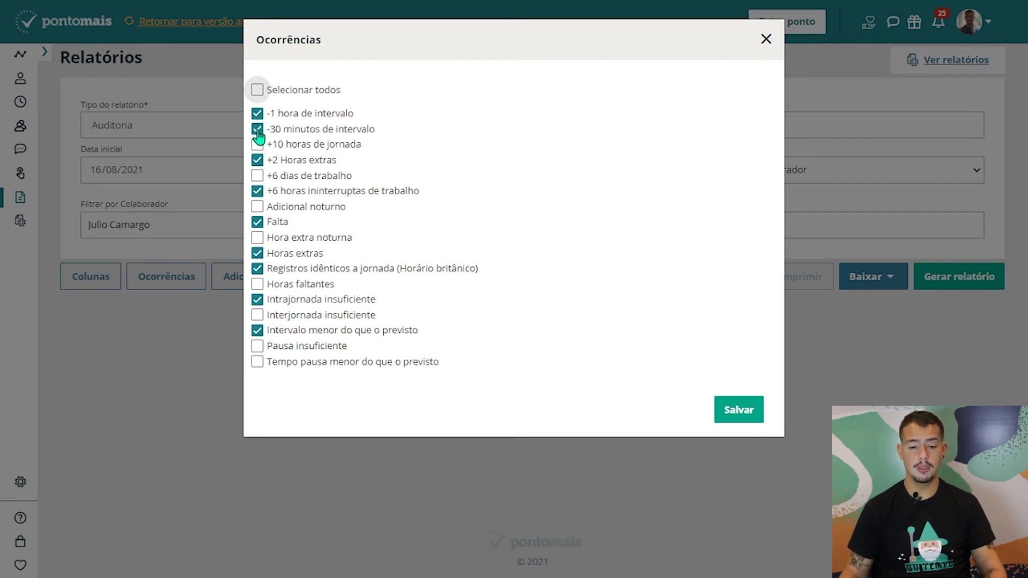
pyautogui.click(257, 173)
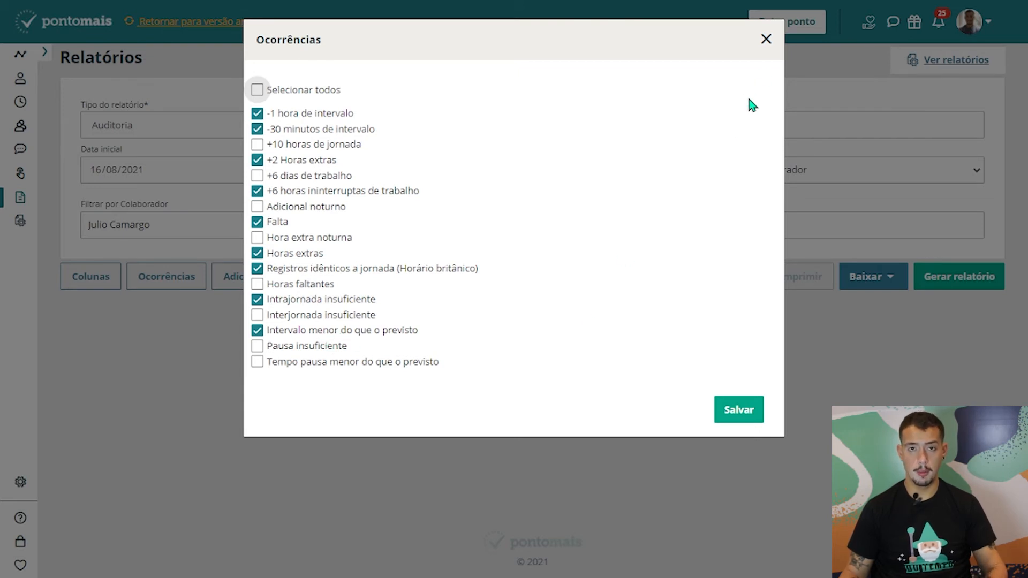
pyautogui.click(766, 40)
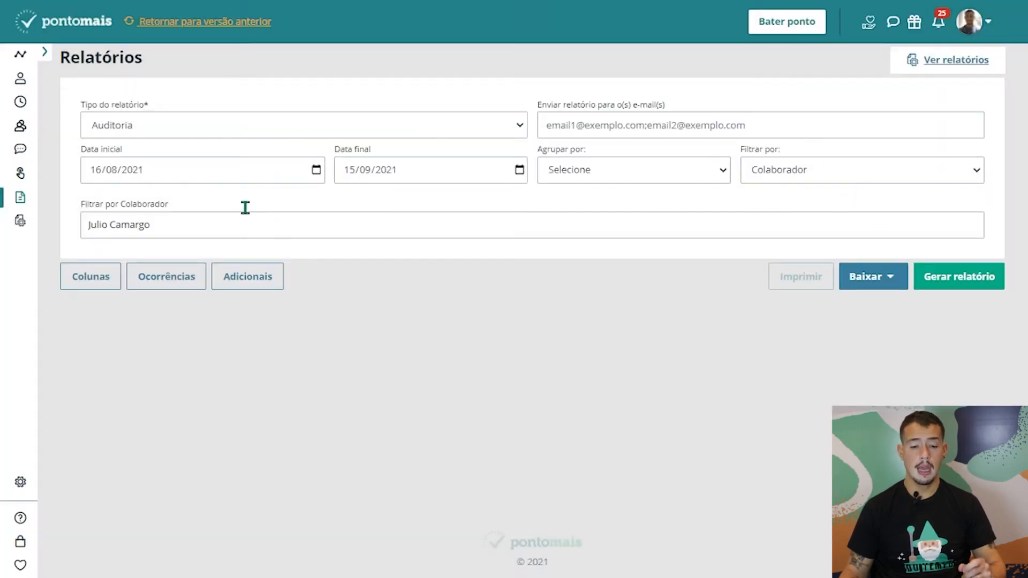
pyautogui.click(964, 279)
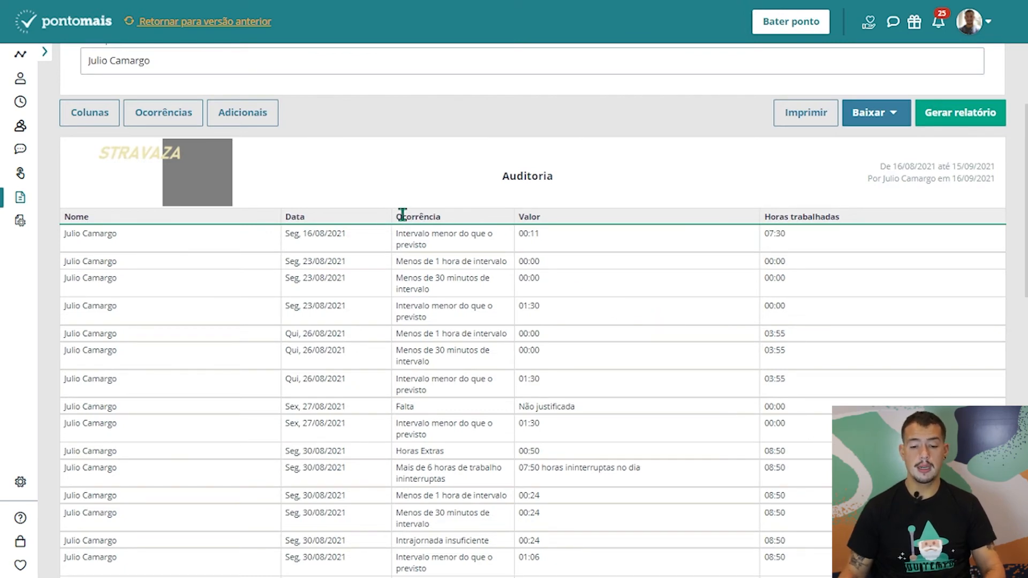
# - Examine the Auditoria report, relating each occurrence to its value and worked hours, including the uninterrupted-work entry of 30/08/2021
pyautogui.moveTo(399, 216); pyautogui.dragTo(447, 225)
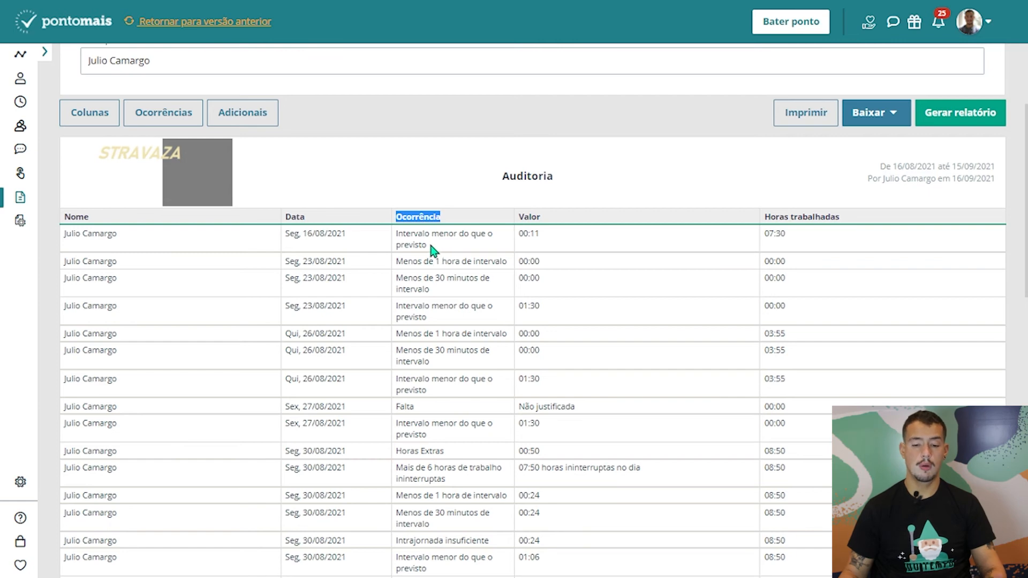
pyautogui.moveTo(432, 246); pyautogui.dragTo(397, 240)
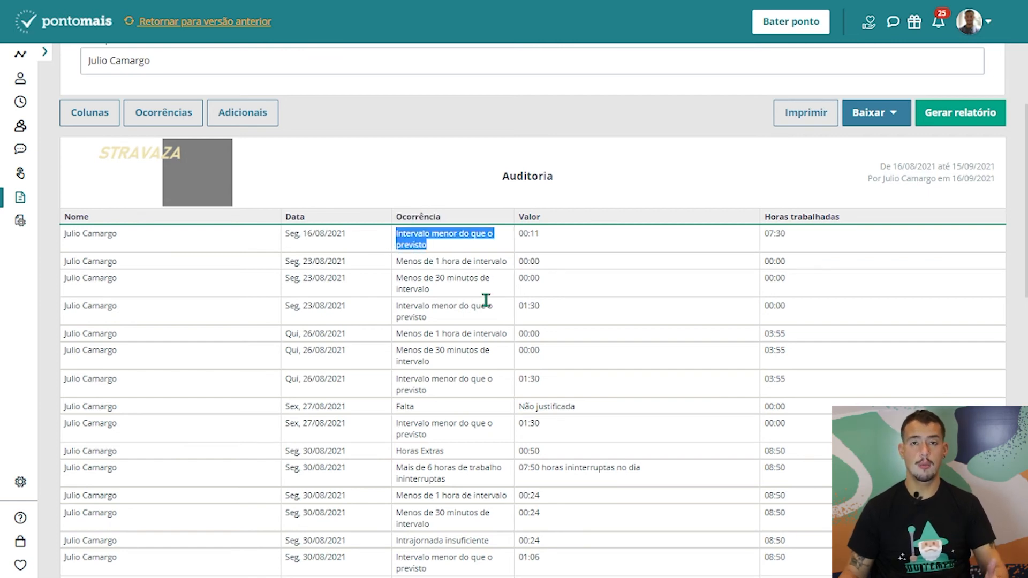
pyautogui.click(448, 246)
pyautogui.moveTo(557, 238); pyautogui.dragTo(517, 244)
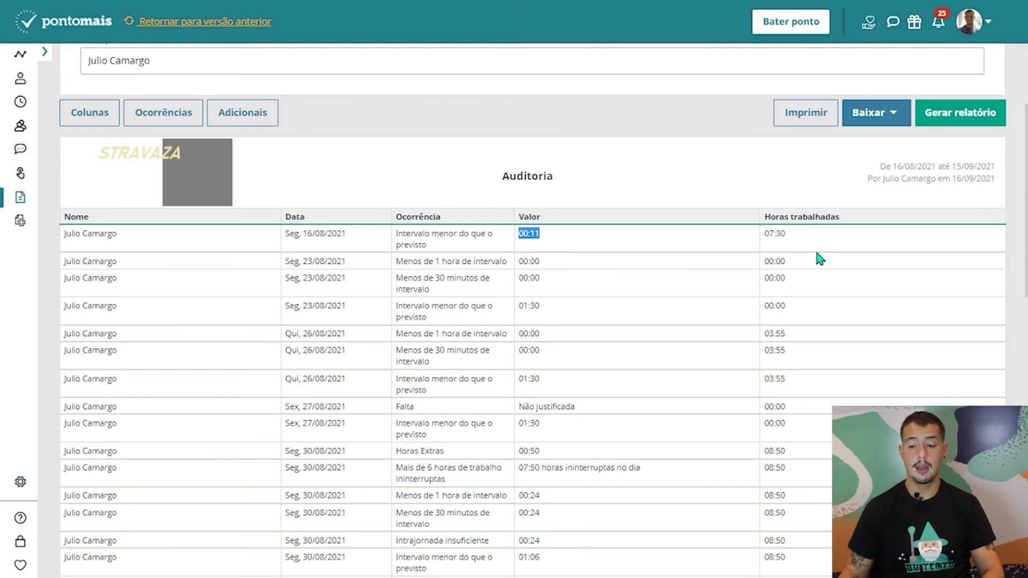
pyautogui.moveTo(787, 237); pyautogui.dragTo(760, 243)
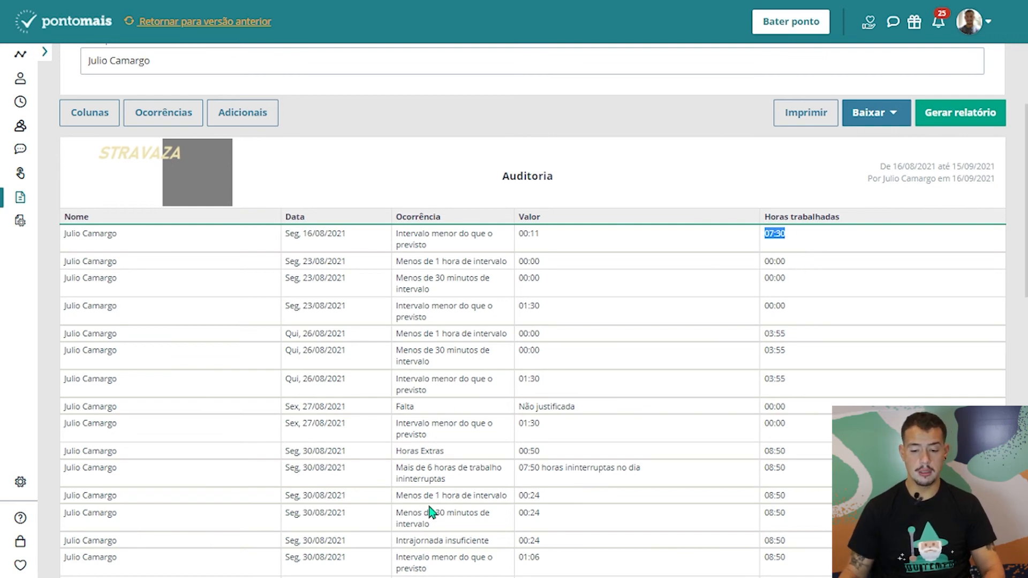
pyautogui.scroll(-2, 431, 511)
pyautogui.moveTo(402, 391); pyautogui.dragTo(442, 398)
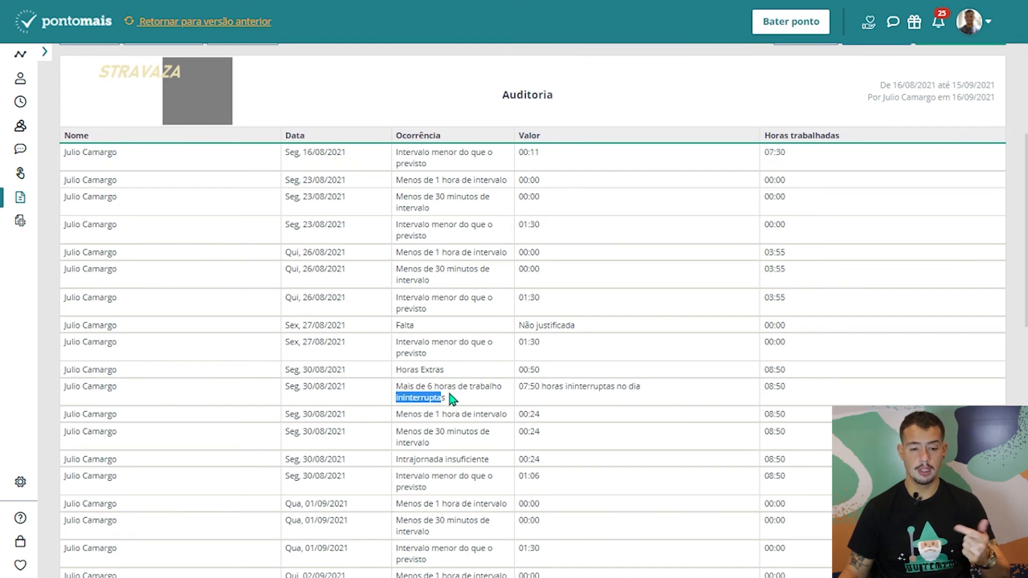
pyautogui.scroll(2, 451, 399)
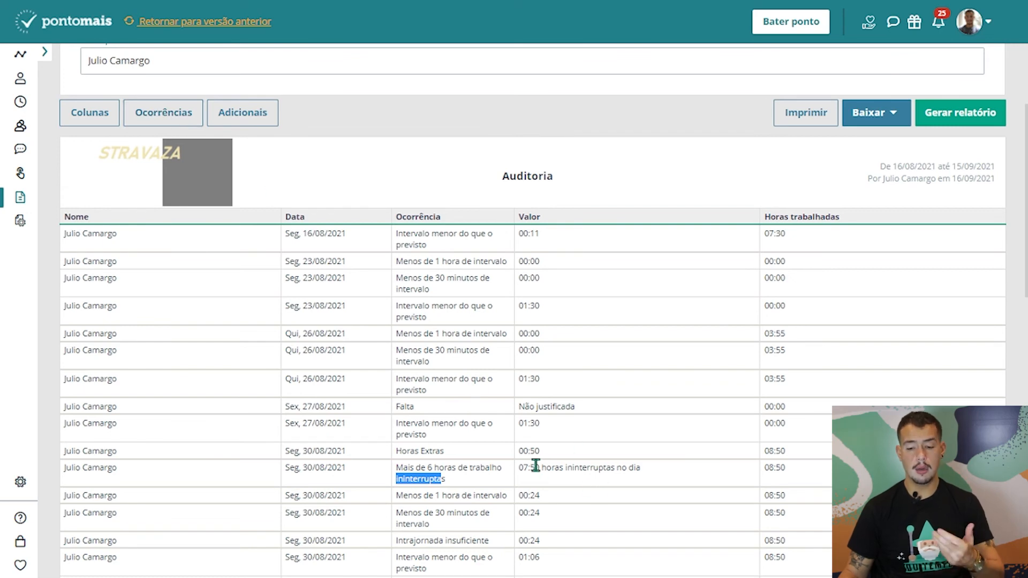
pyautogui.moveTo(518, 467); pyautogui.dragTo(642, 474)
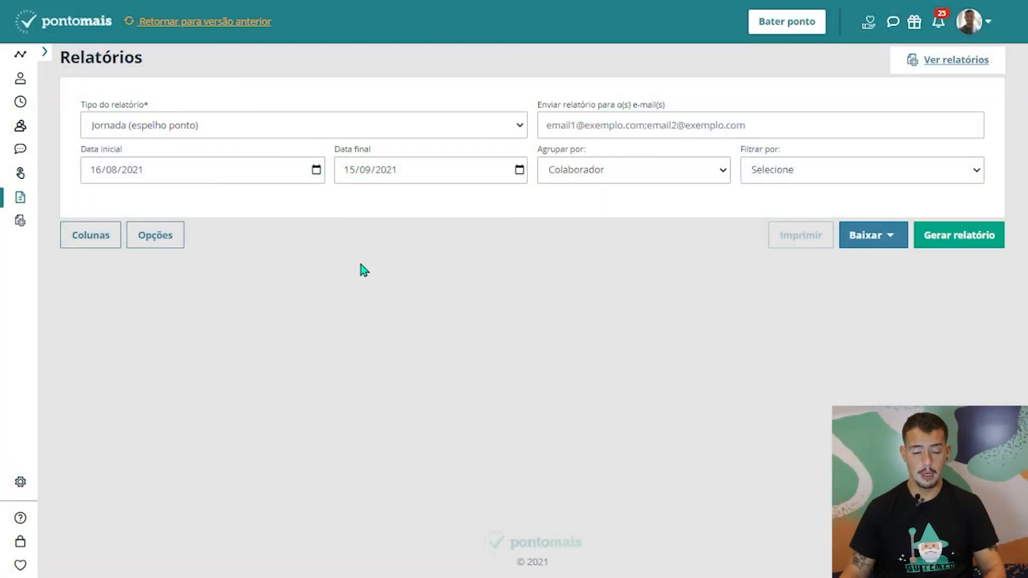
# - Select the Horas excedentes, Horas intrajornada, Horas previstas, Horas totais and Jornada prevista columns for the Jornada (espelho ponto) report
pyautogui.click(92, 236)
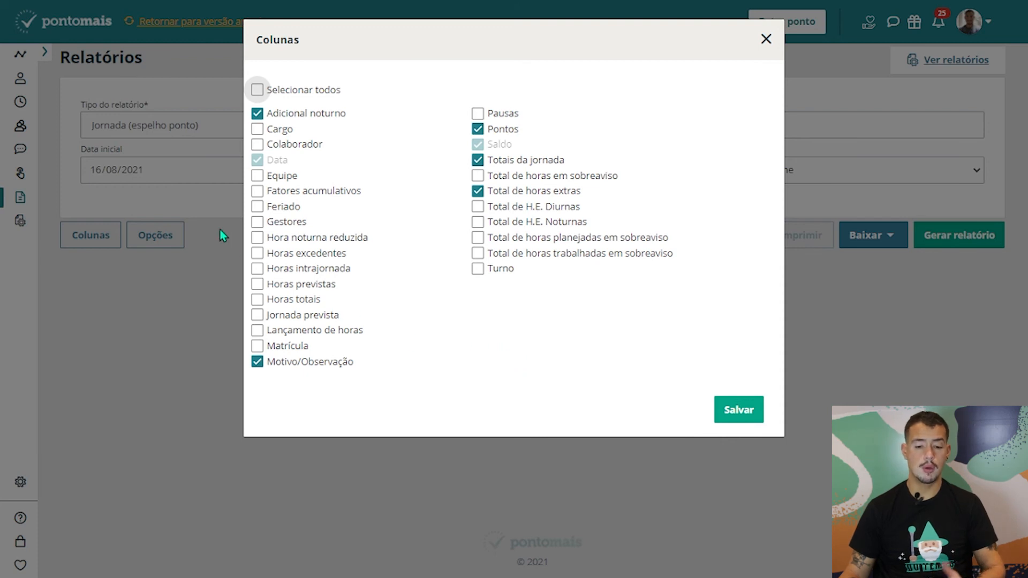
pyautogui.click(256, 255)
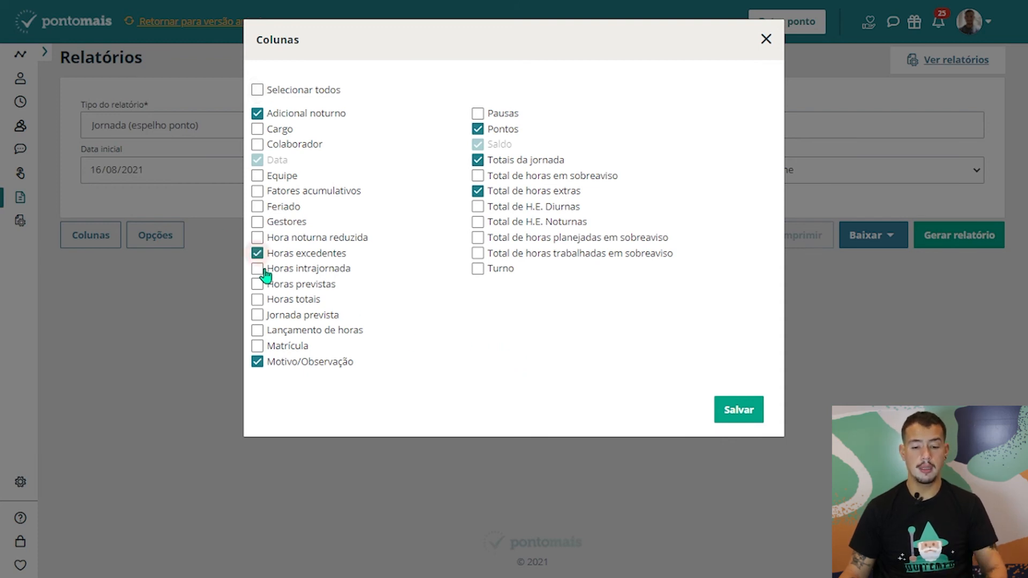
pyautogui.click(257, 269)
pyautogui.click(257, 285)
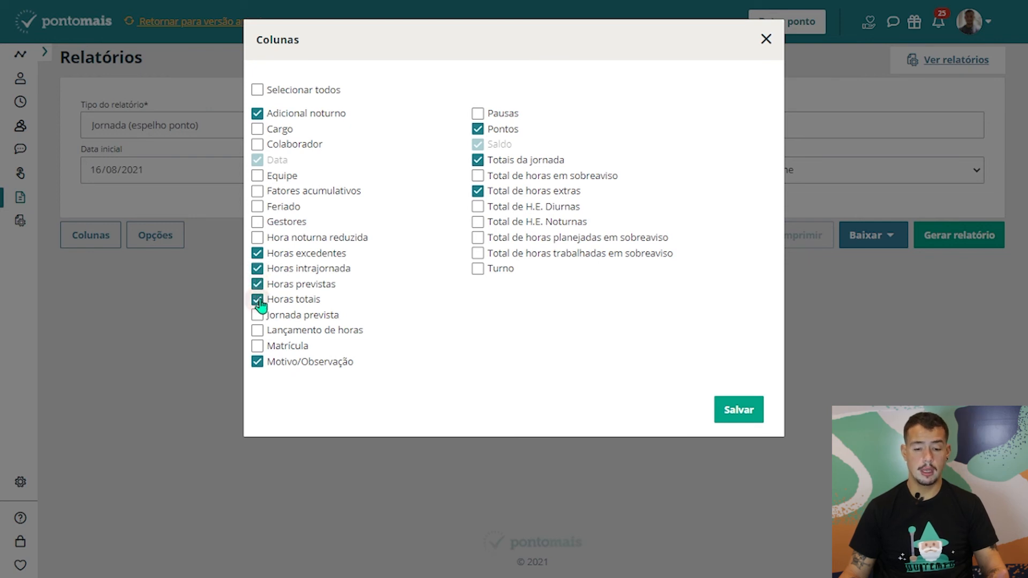
pyautogui.click(257, 315)
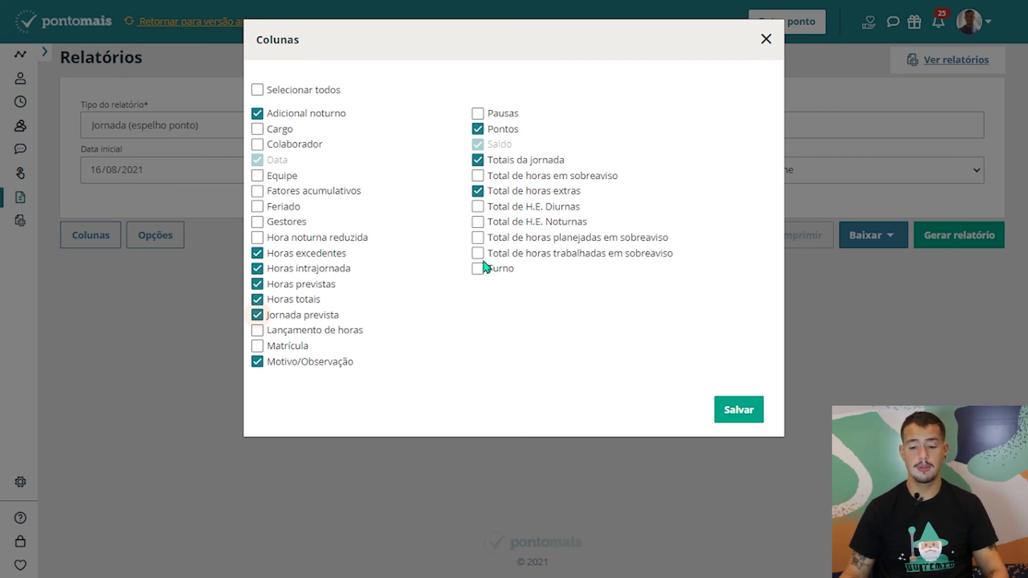
# - Add the Total de H.E. Diurnas column, leaving Total de H.E. Noturnas unselected, then save the columns and generate the Jornada report
pyautogui.click(477, 208)
pyautogui.click(477, 222)
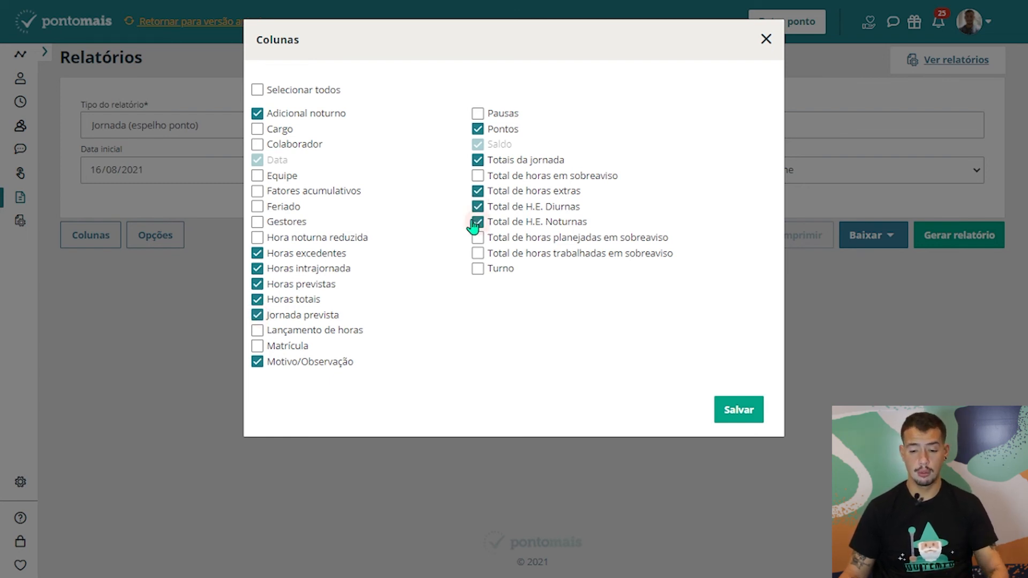
pyautogui.click(477, 222)
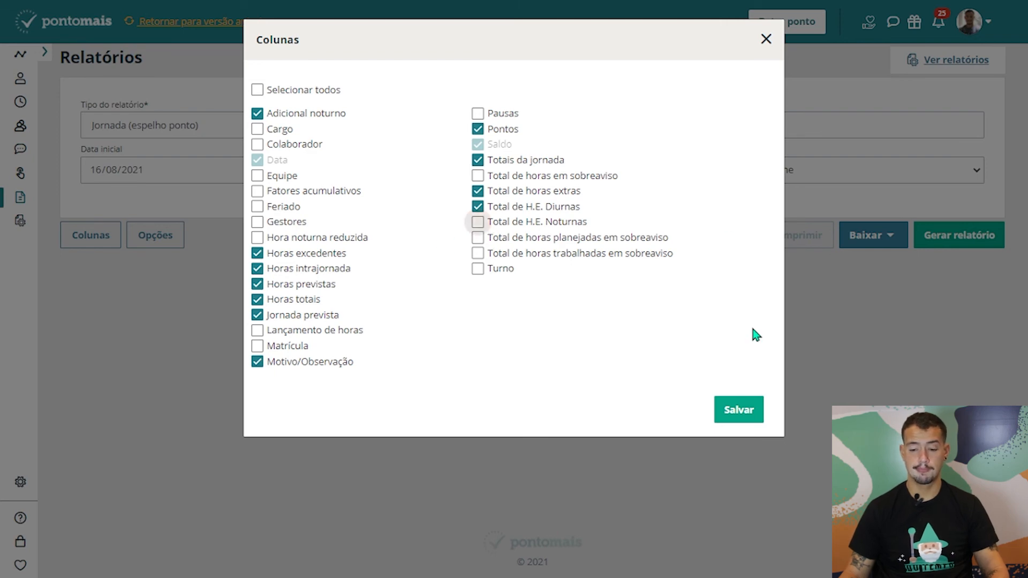
pyautogui.click(737, 409)
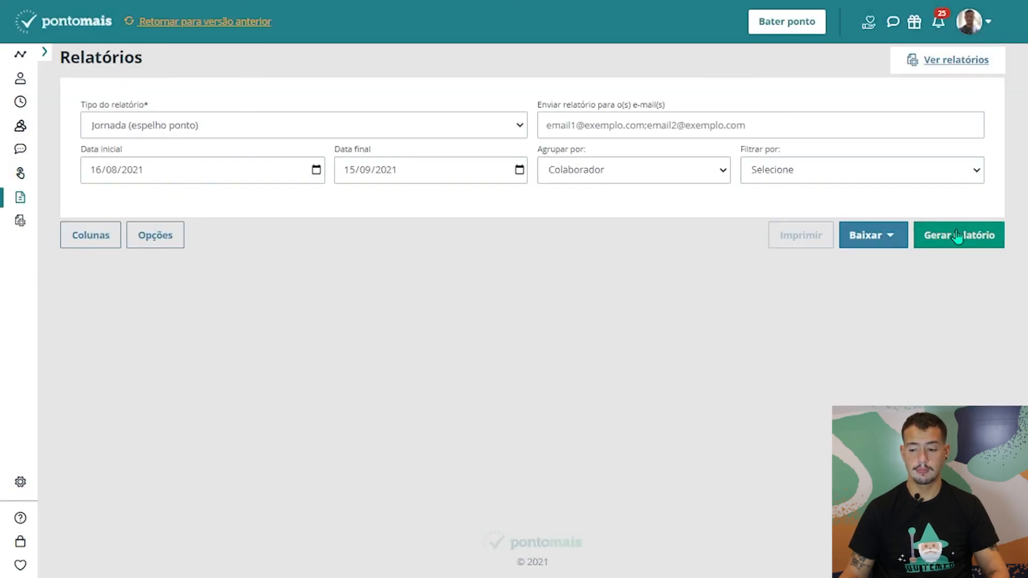
pyautogui.click(956, 236)
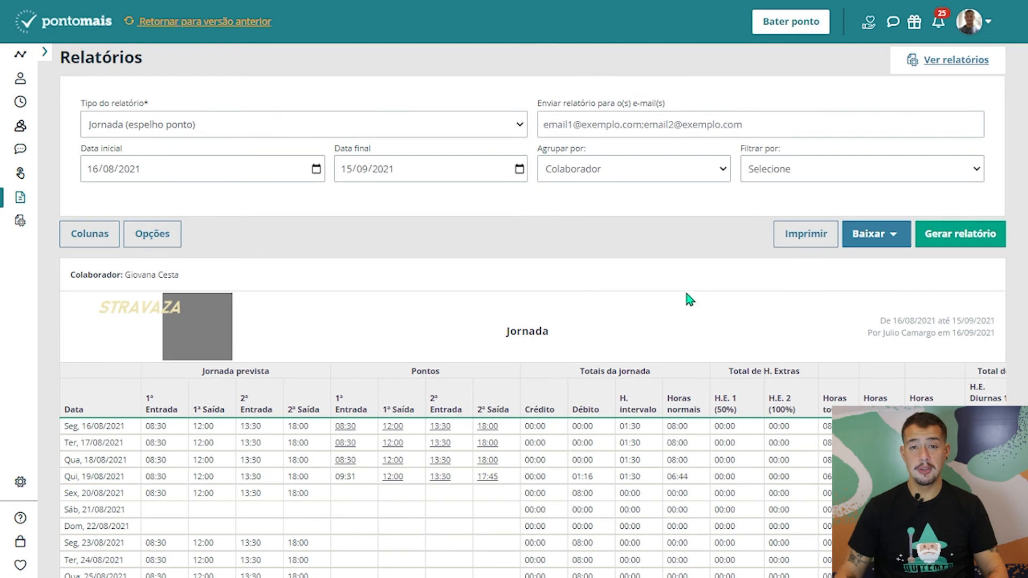
# - Review the grouping and filter options available for the Jornada report without changing them
pyautogui.scroll(-3, 693, 337)
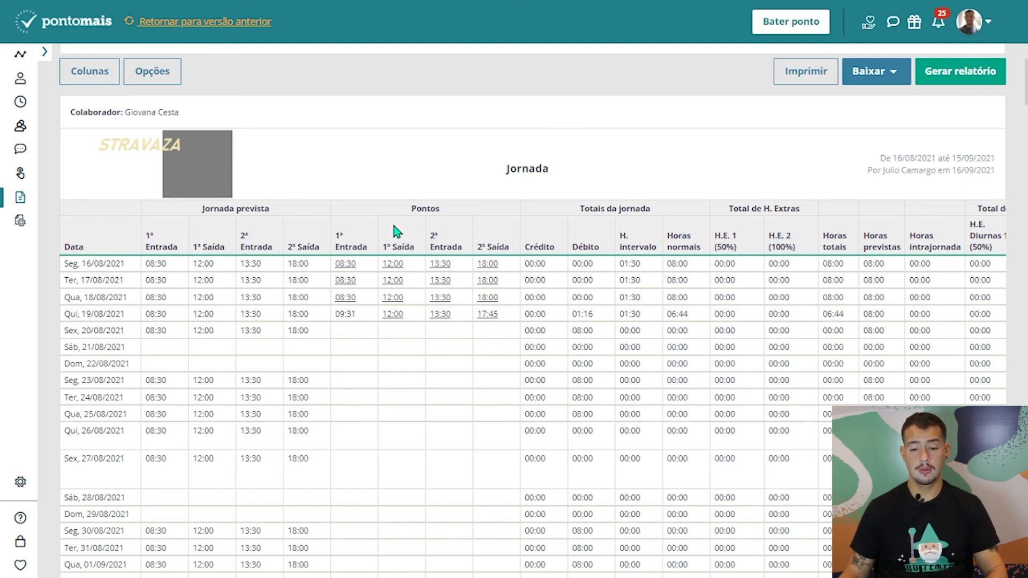
pyautogui.scroll(3, 417, 319)
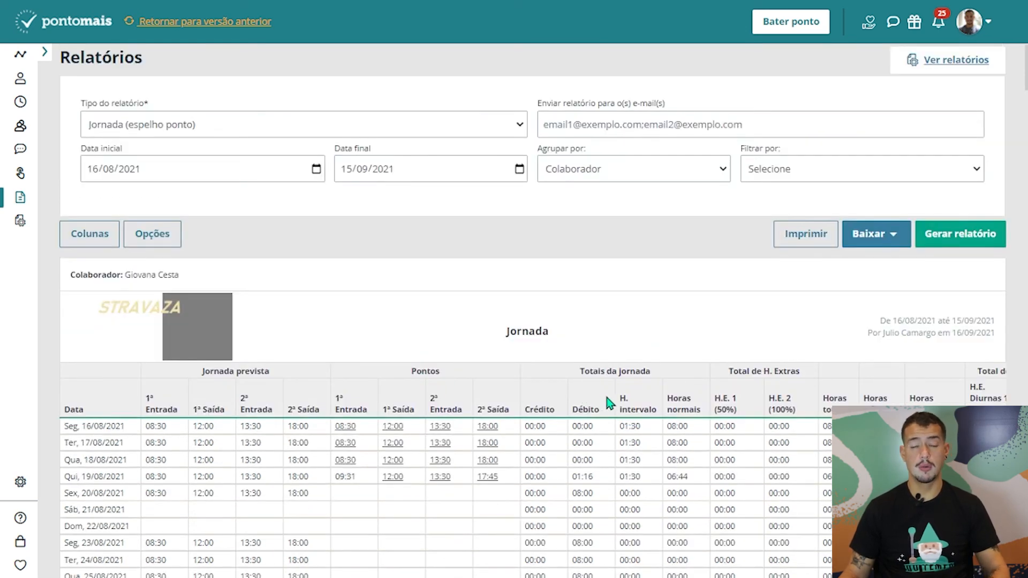
pyautogui.click(620, 168)
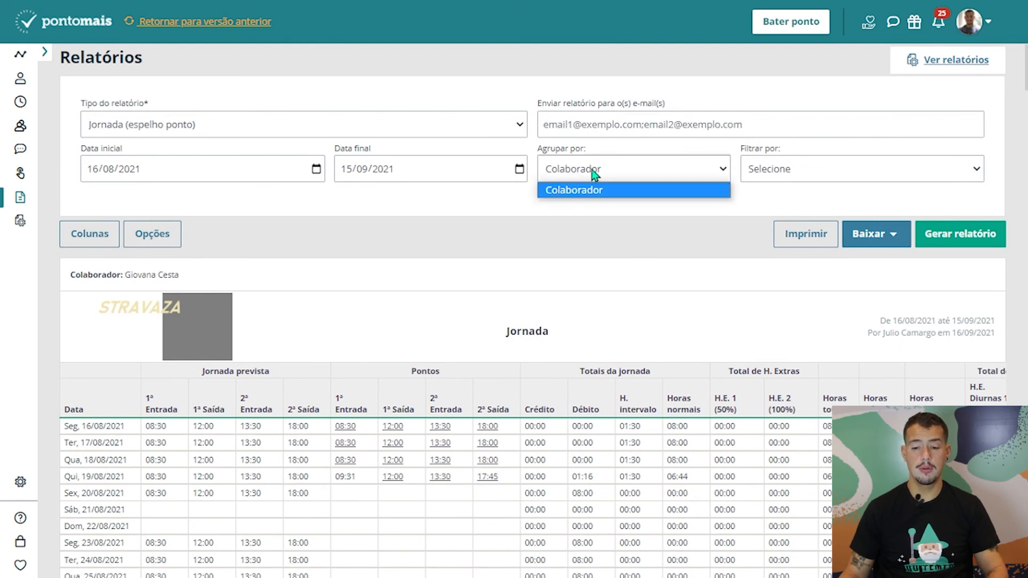
pyautogui.click(818, 173)
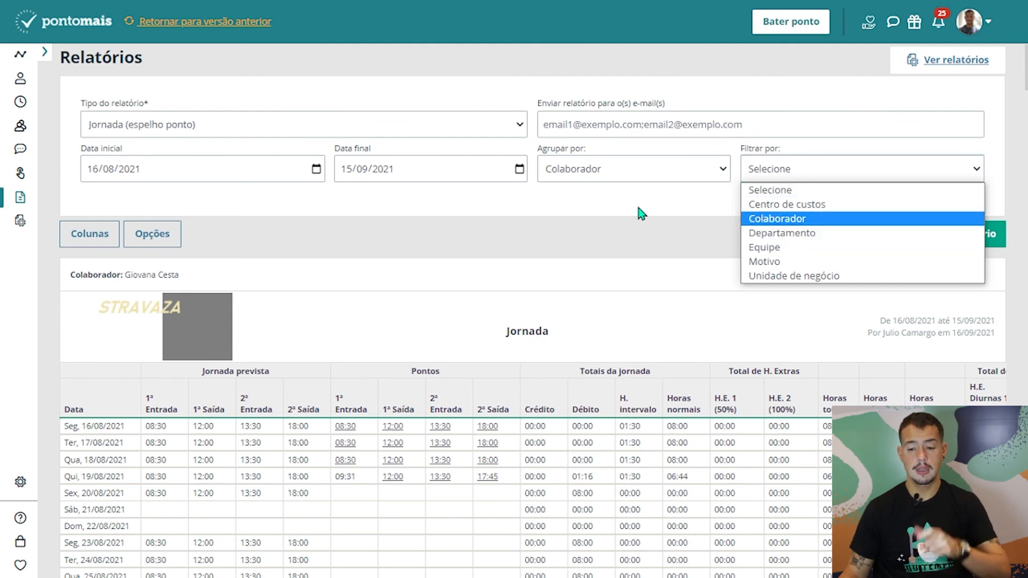
pyautogui.click(547, 247)
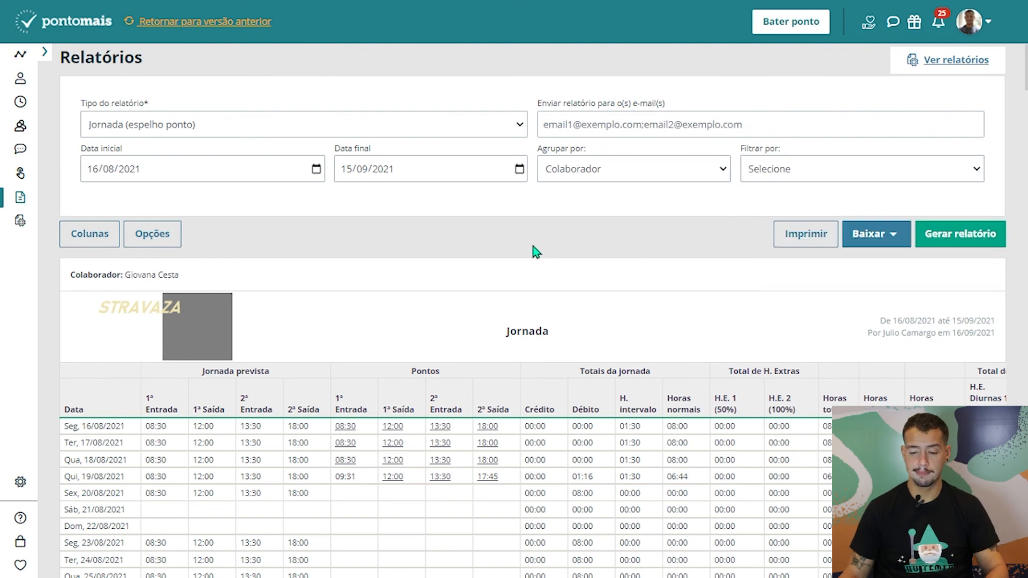
# - Examine the Jornada report's columns from the day totals and overtime to balance, Motivo/Observação and excess hours
pyautogui.scroll(-3, 530, 187)
pyautogui.moveTo(495, 168); pyautogui.dragTo(578, 171)
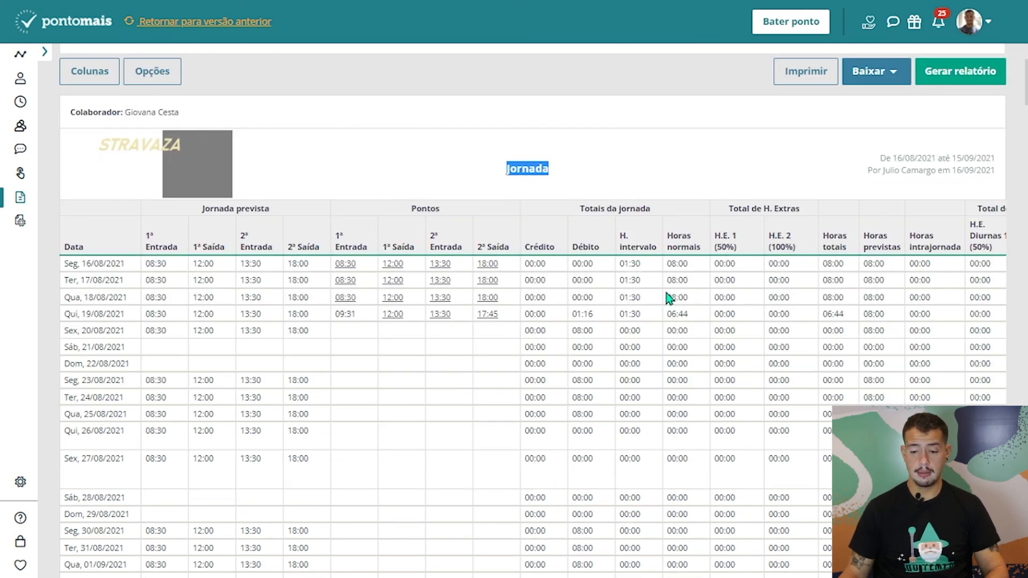
pyautogui.click(621, 209)
pyautogui.hscroll(8, 642, 211)
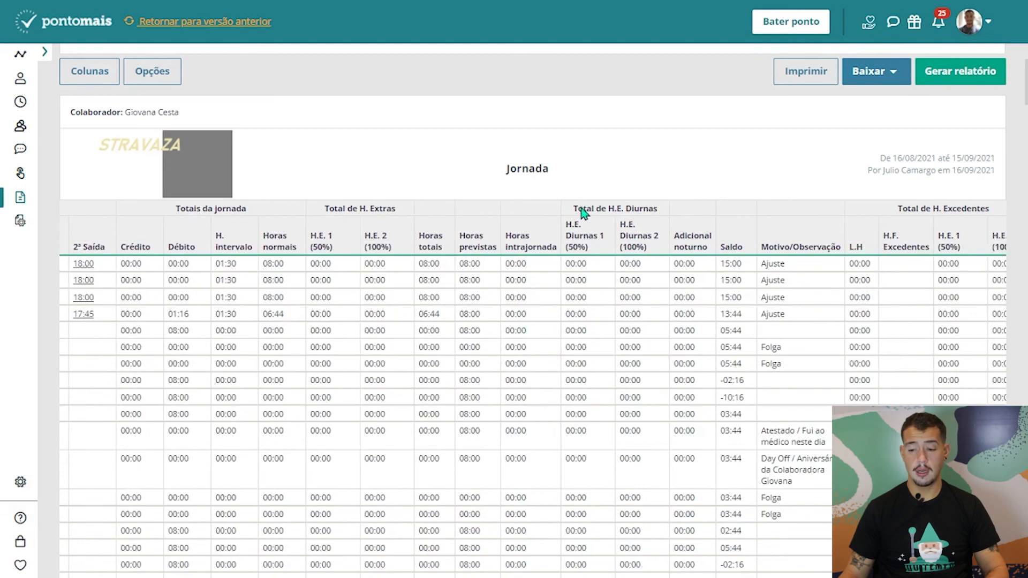
pyautogui.hscroll(2, 654, 219)
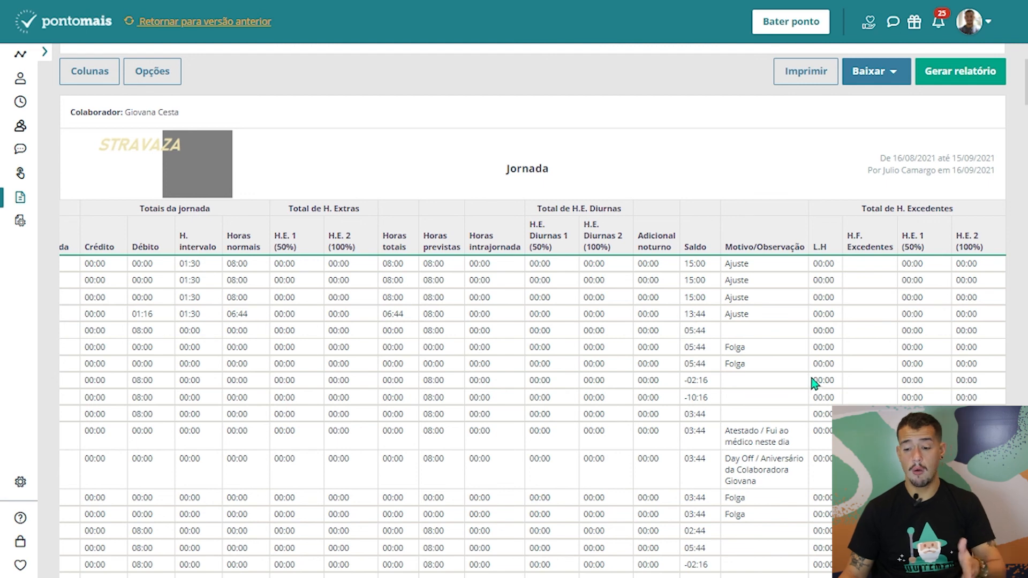
pyautogui.scroll(-3, 765, 395)
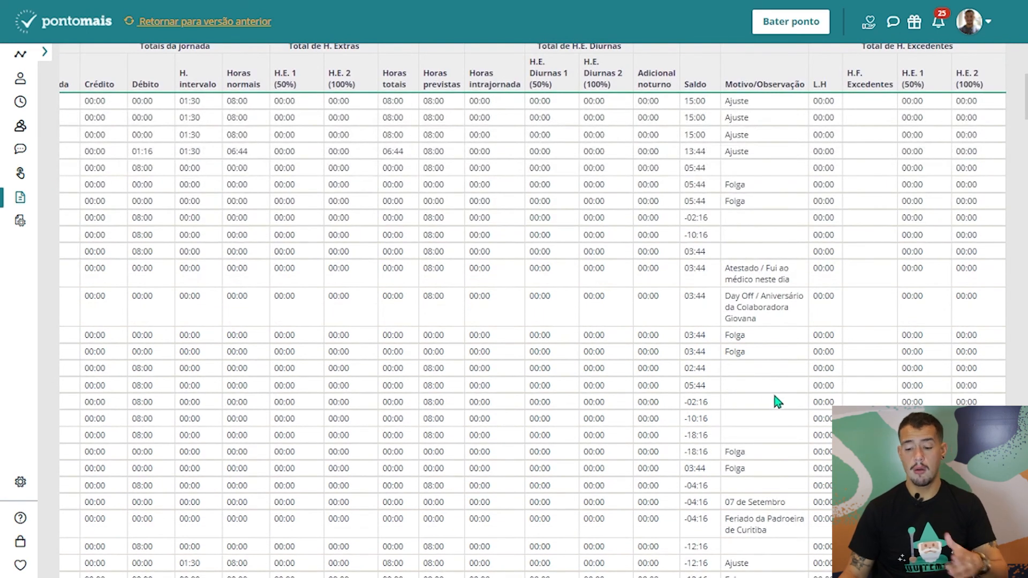